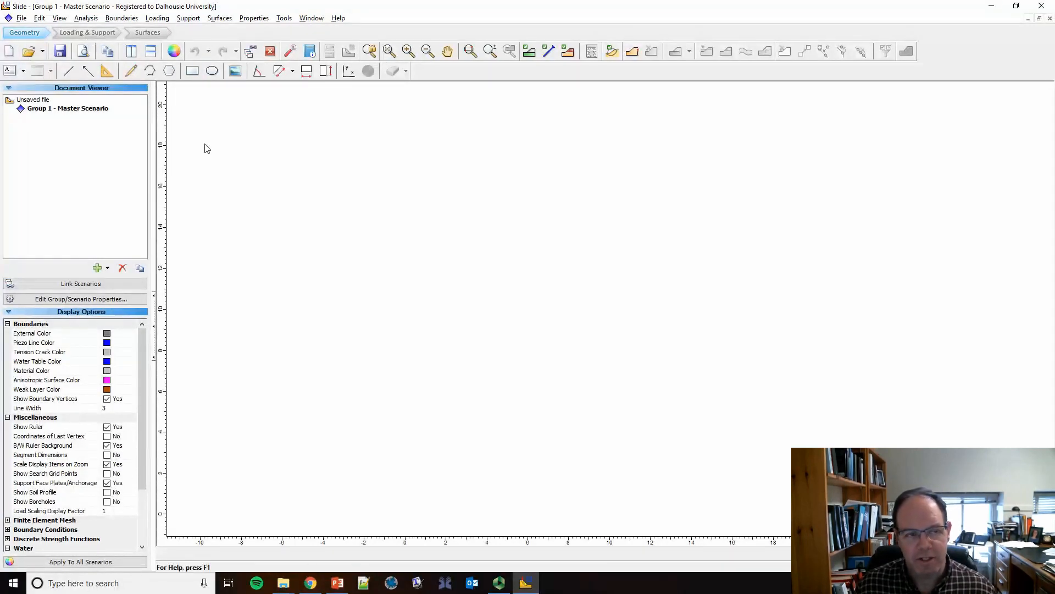
click(155, 33)
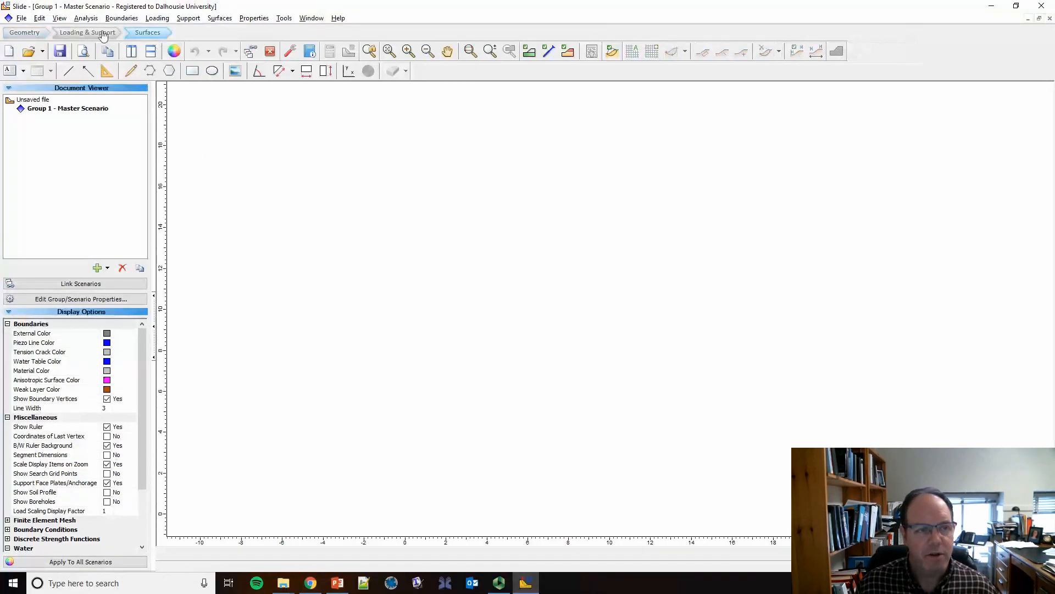
click(103, 34)
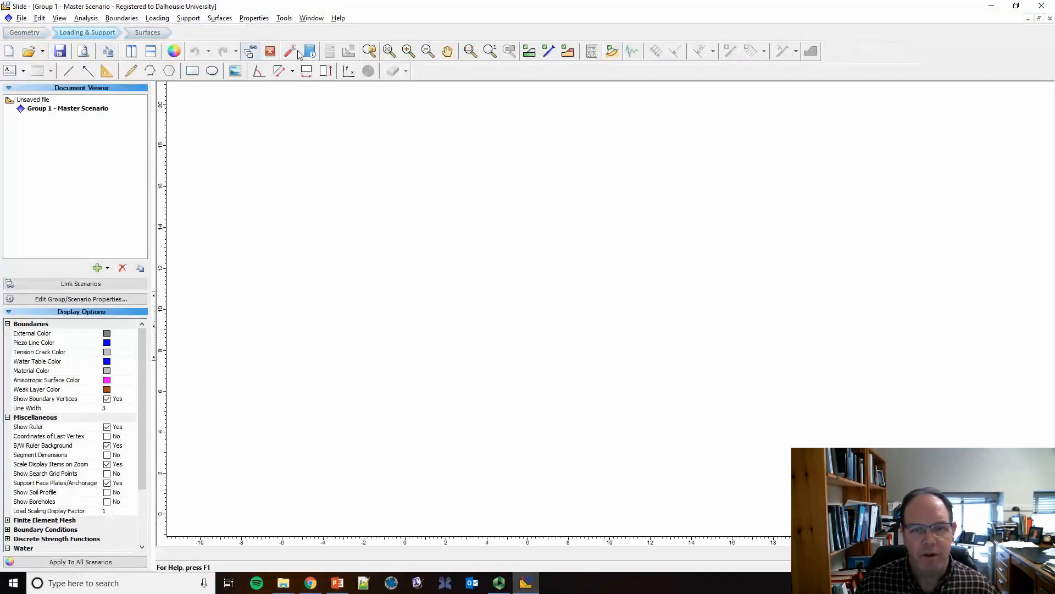
click(34, 35)
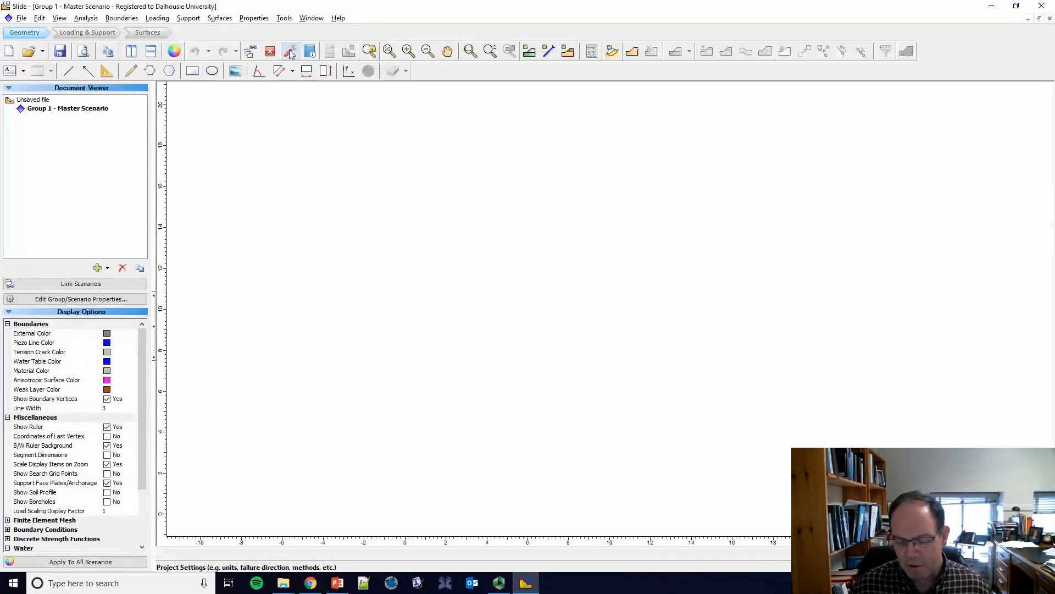
Step: In the project settings, keep metric stress units and set the failure direction to Left to Right
click(291, 51)
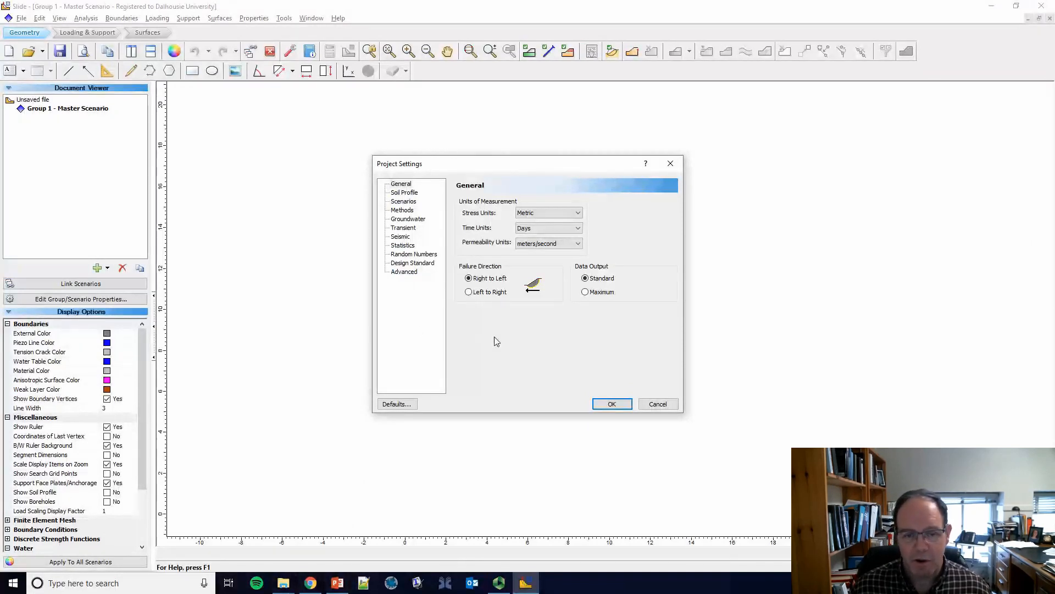
click(550, 213)
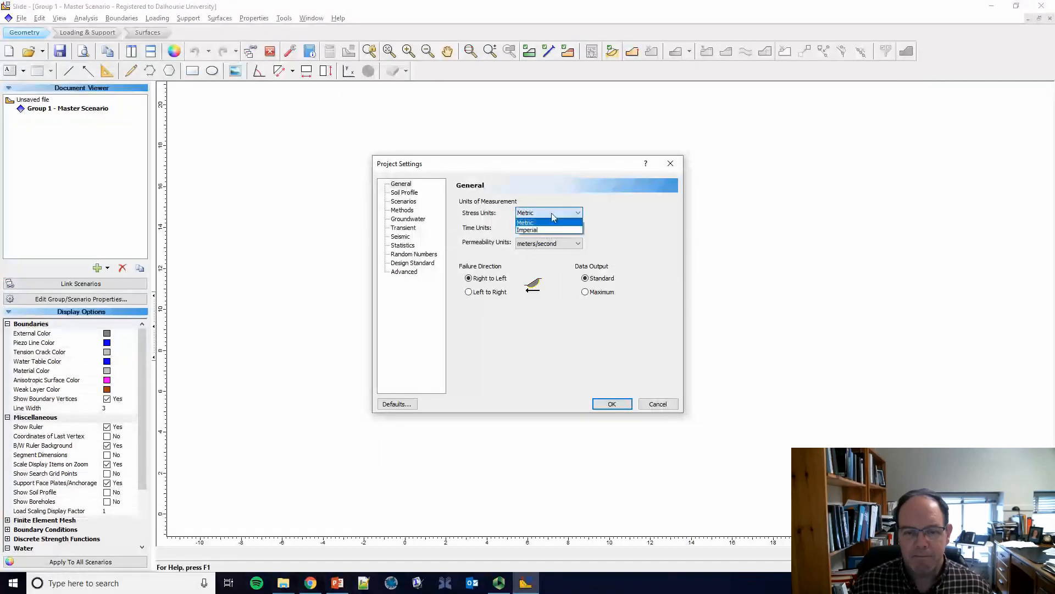
click(551, 214)
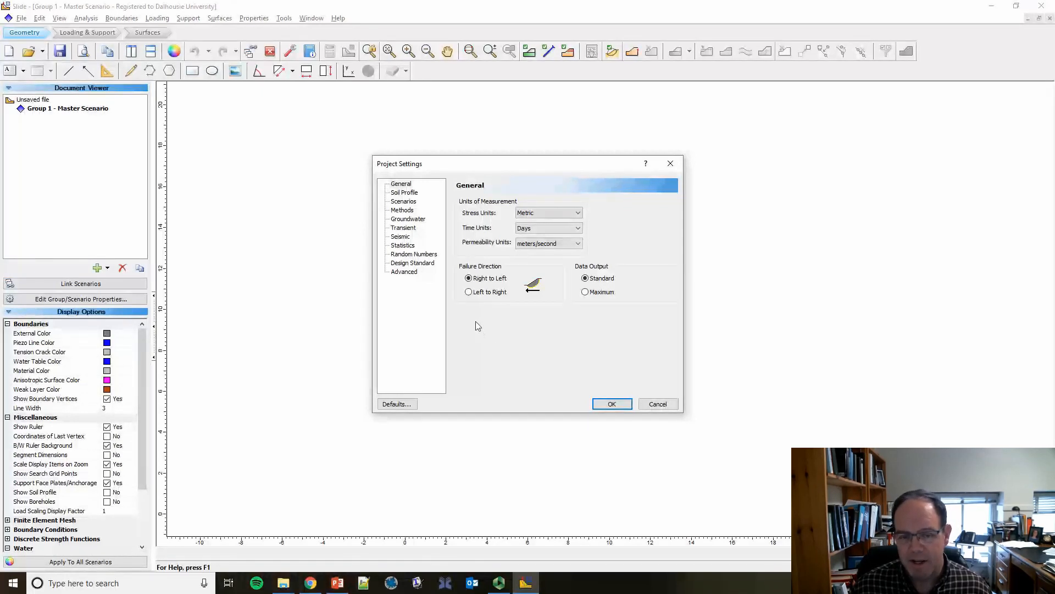
click(469, 293)
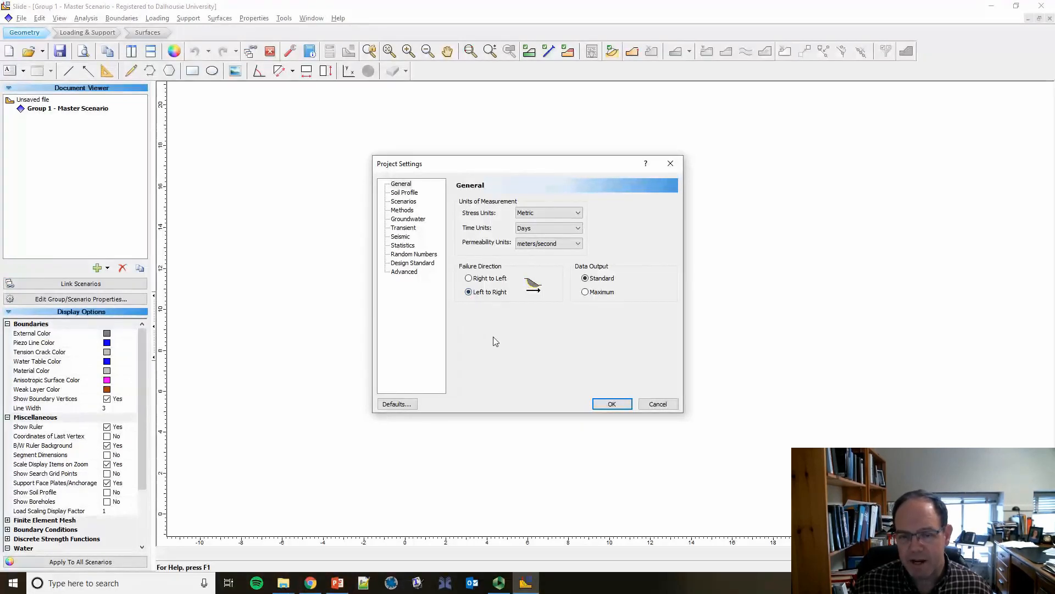
Step: Switch the project from multiple scenarios to Single Scenario in the project settings
click(414, 193)
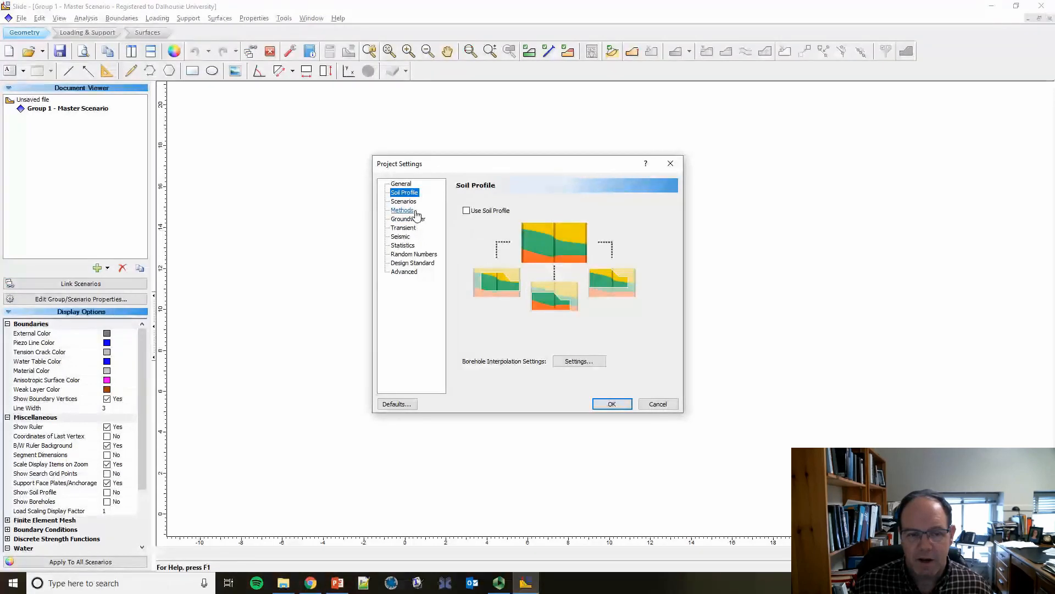
click(412, 201)
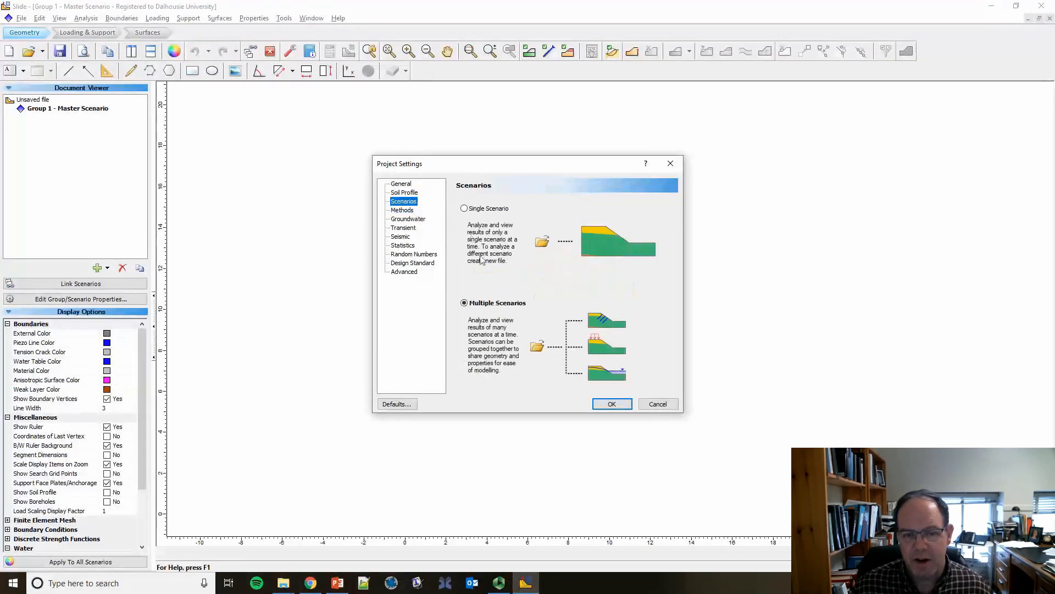
click(464, 208)
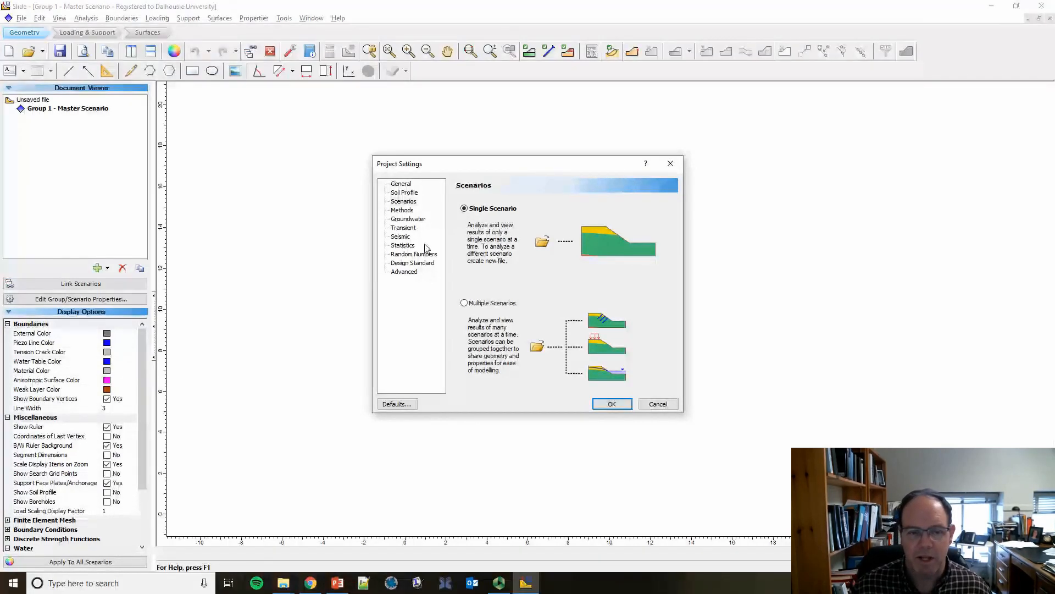
Step: Enable the Spencer and GLE/Morgenstern-Price analysis methods, disable Janbu simplified, review the groundwater settings and apply the project settings
click(407, 212)
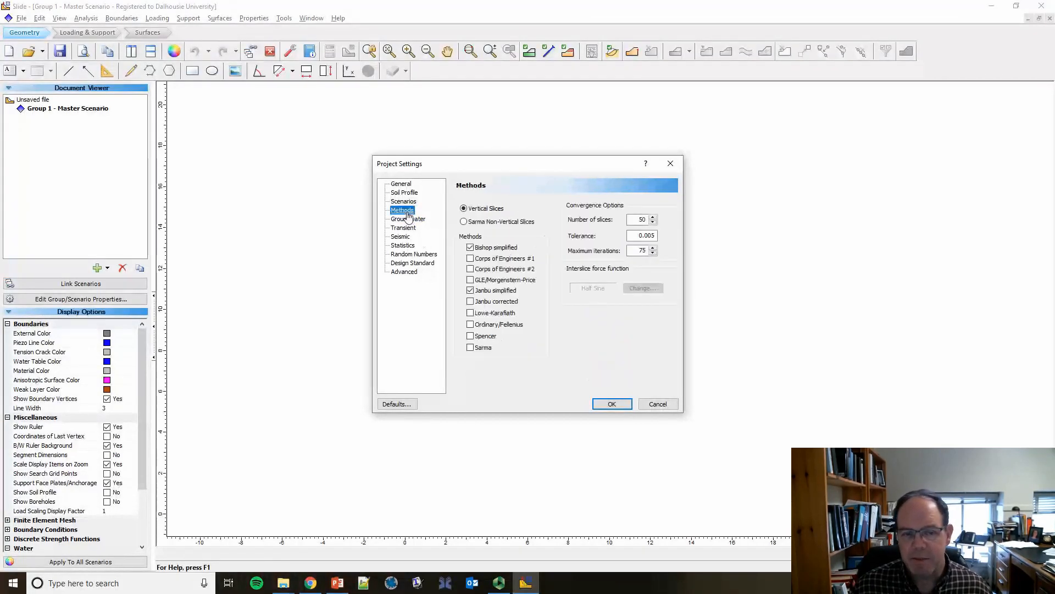
mouse_move(534, 327)
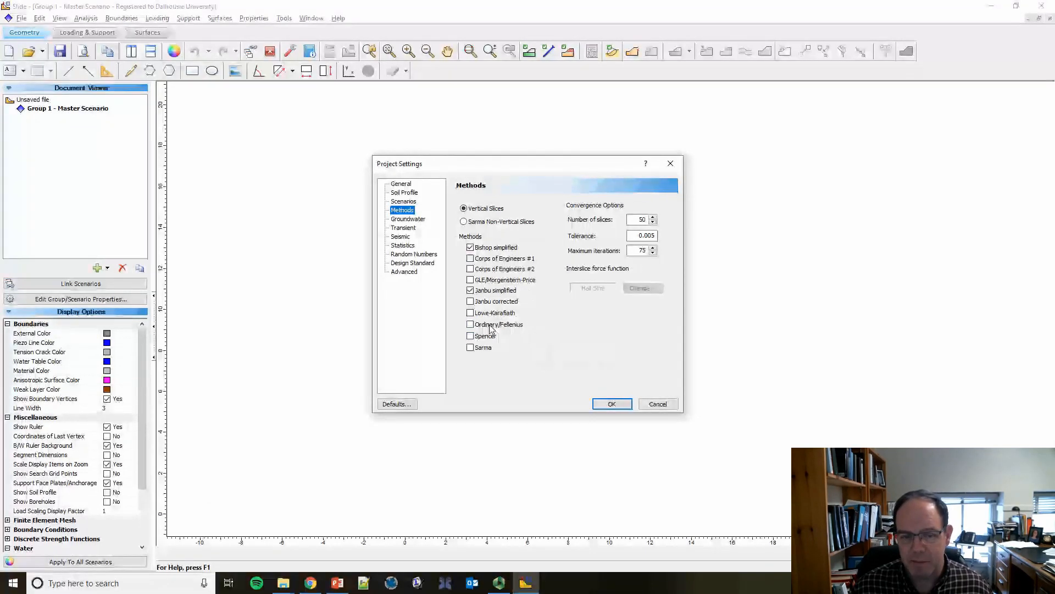
click(470, 336)
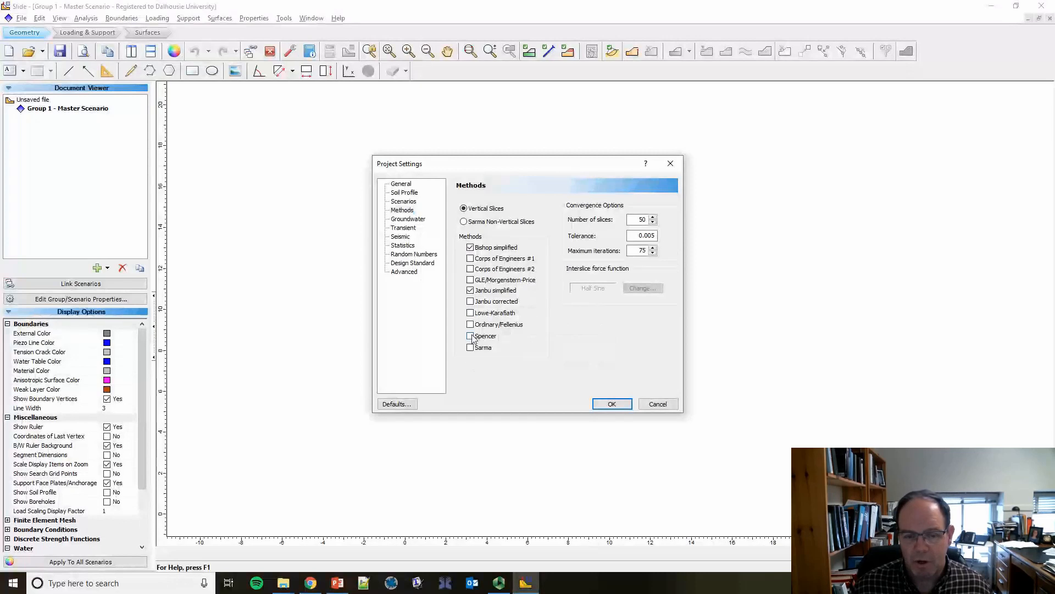
click(471, 290)
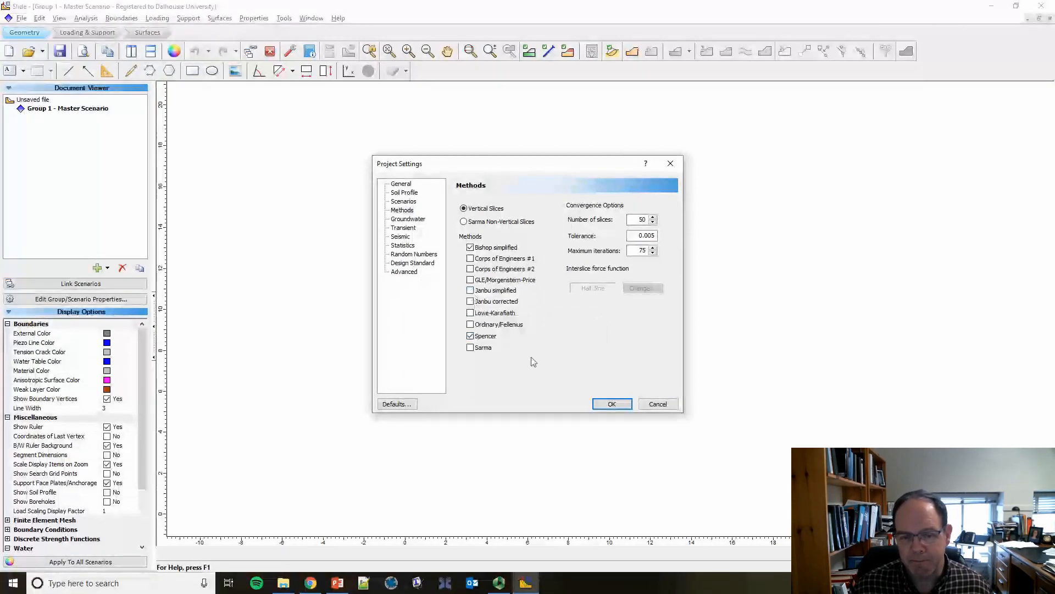
click(470, 281)
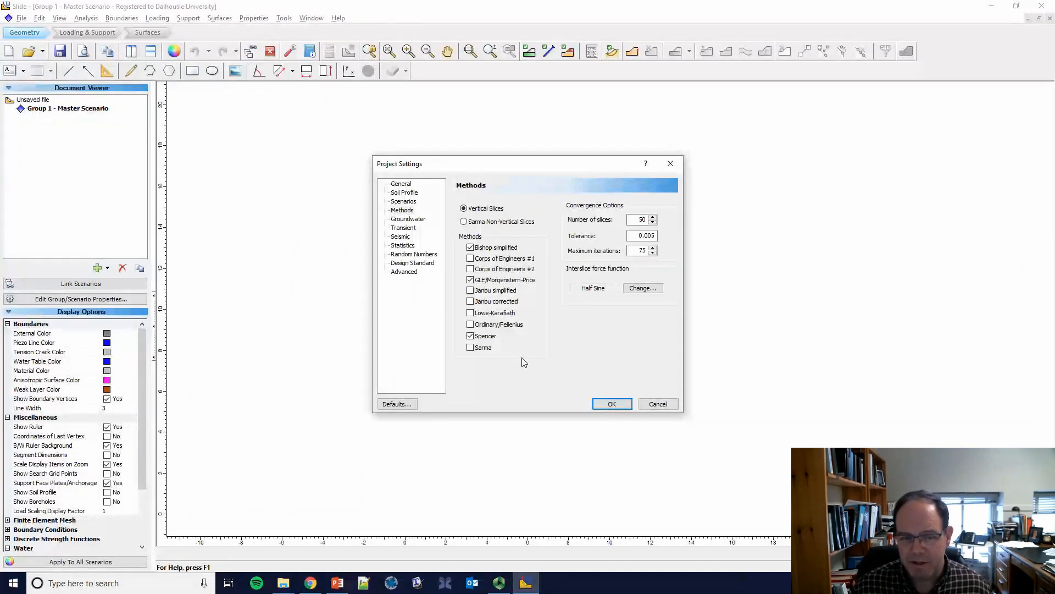
click(418, 219)
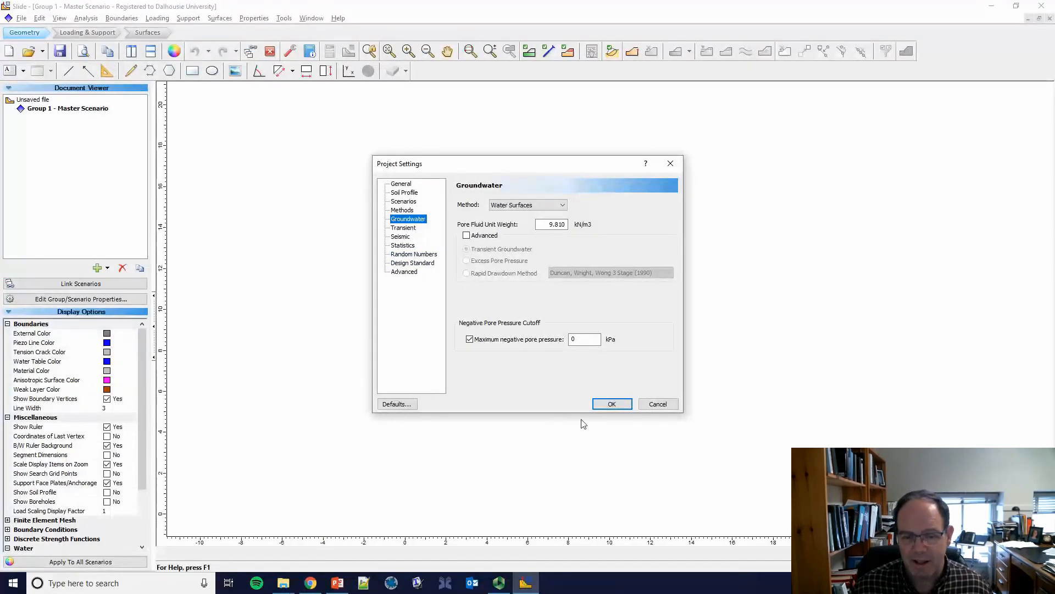
click(614, 408)
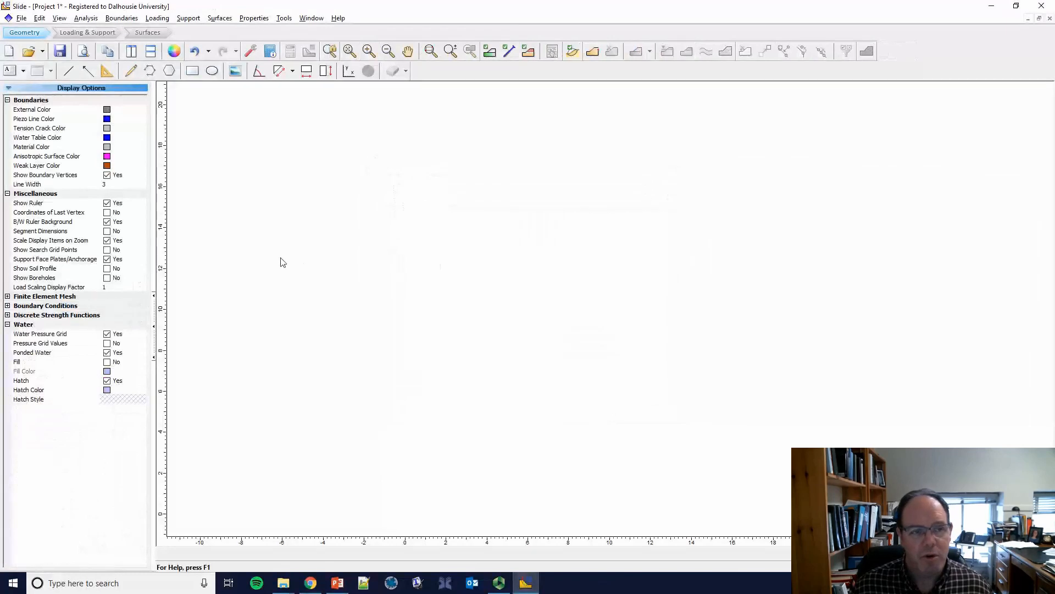
Step: Save the project as dam_design.slim in the Slide Video Tutorial folder
click(21, 18)
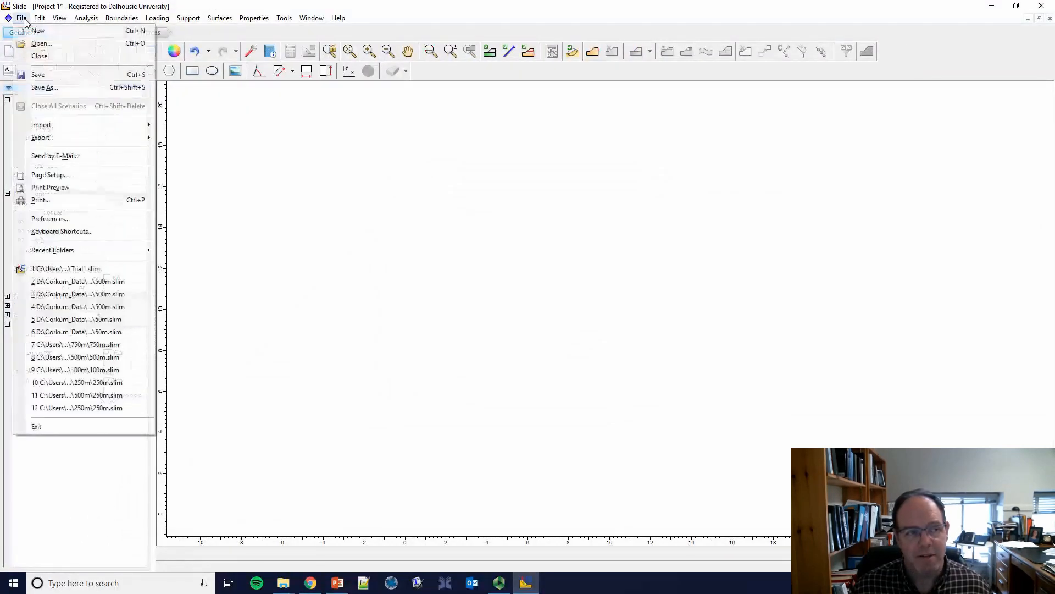
click(44, 87)
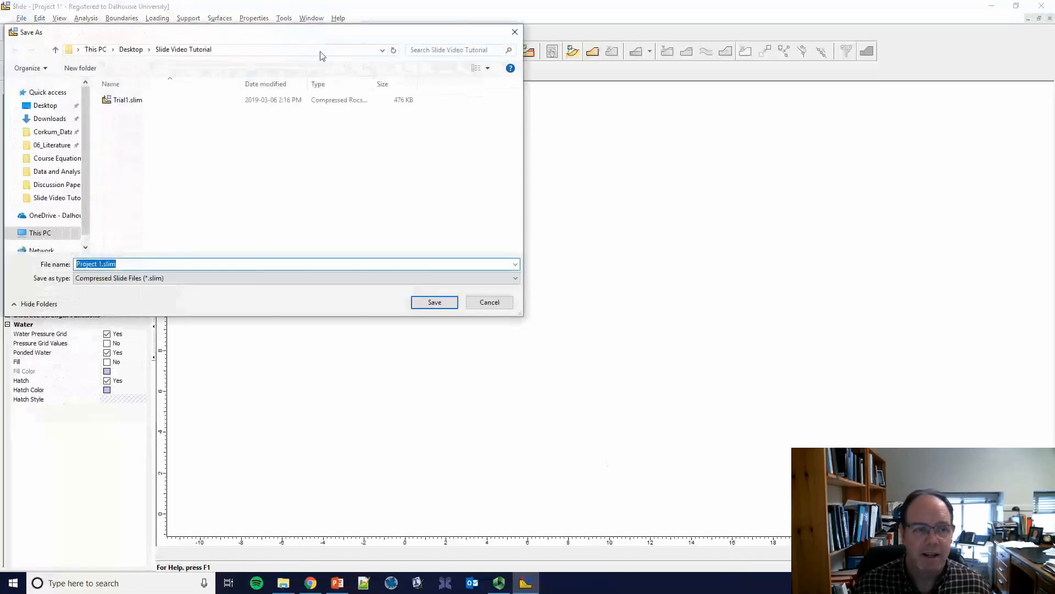
drag(314, 38, 587, 102)
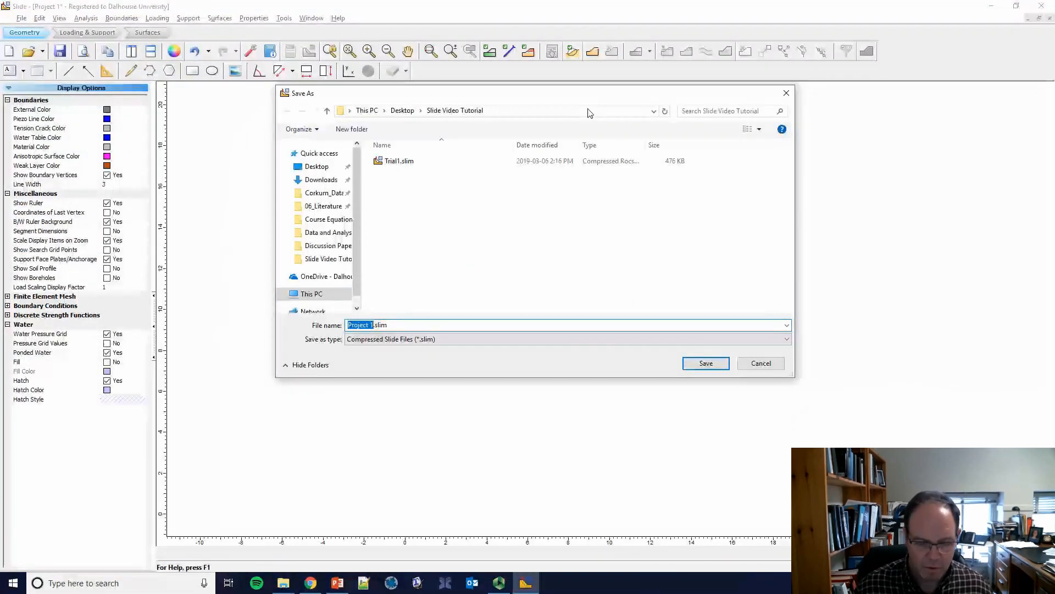
text(dam)
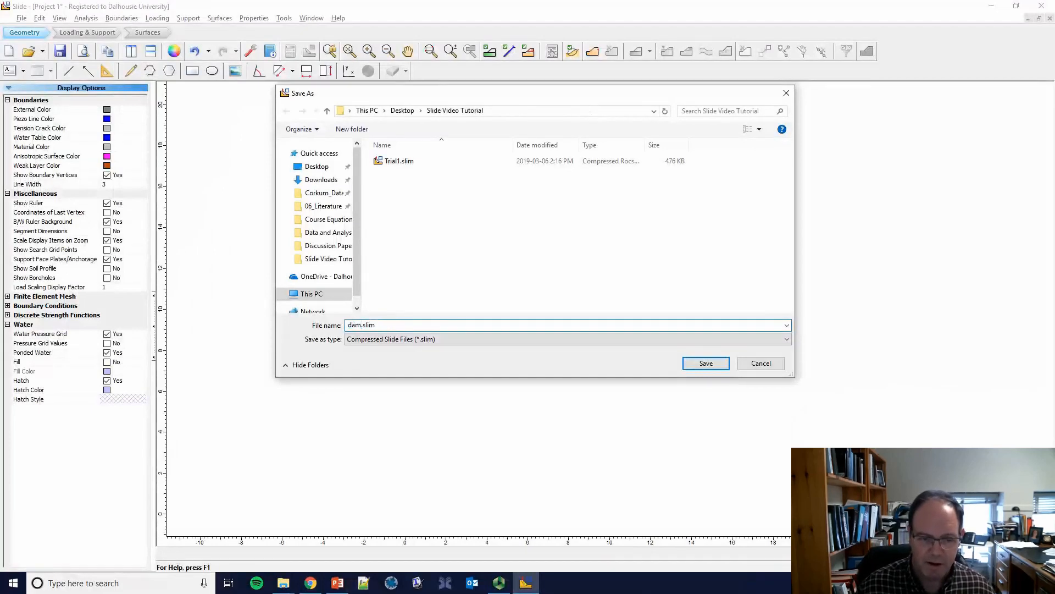
text(_design)
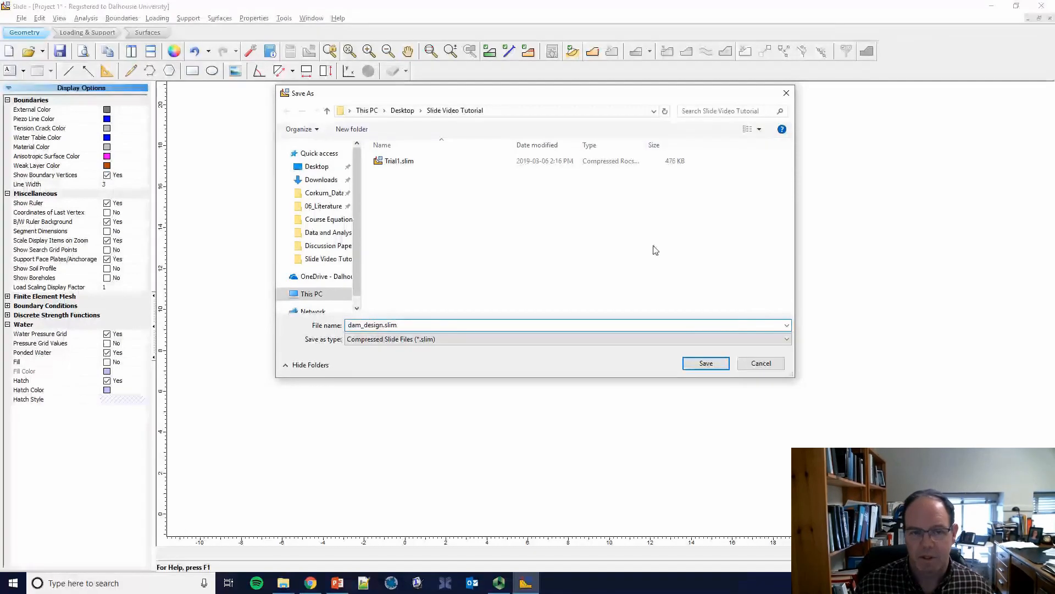
click(696, 366)
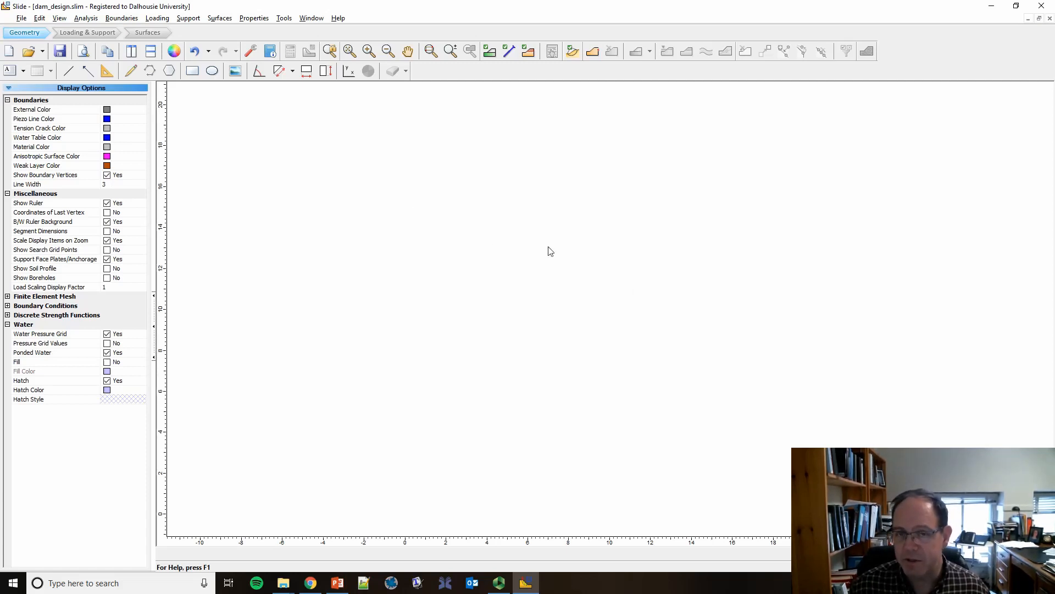
Step: Start an external boundary for the foundation with vertices (-110, 0), (-110, -20), (110, -20) and (110, 0)
click(592, 52)
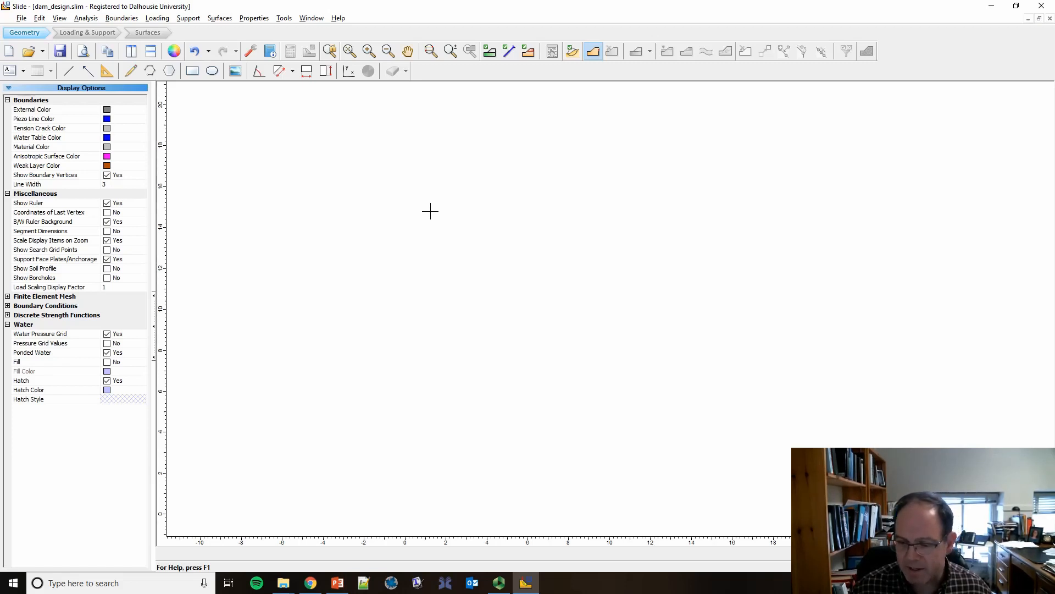
key(Return)
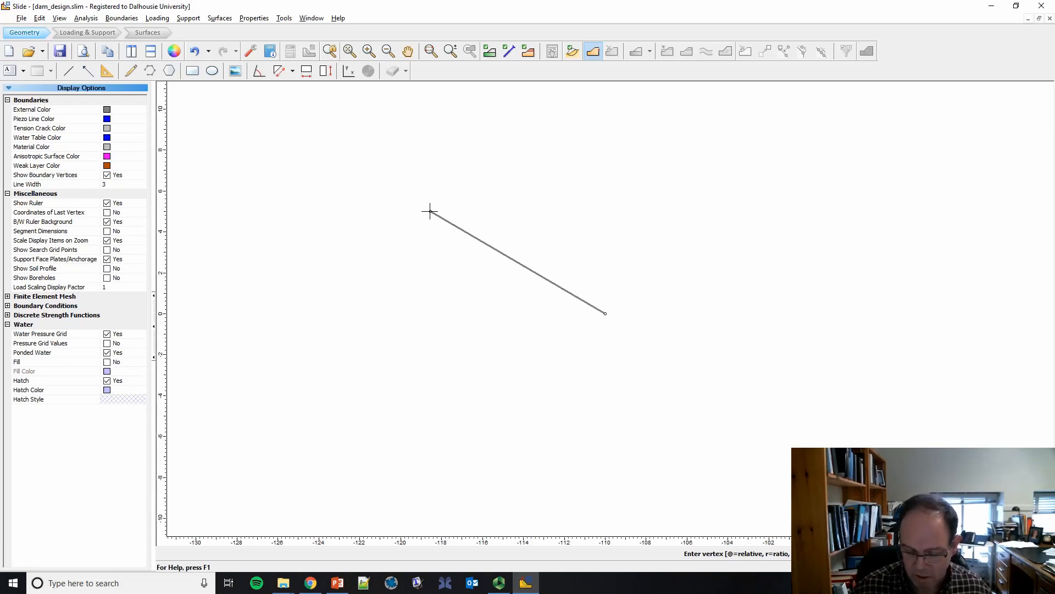
key(Return)
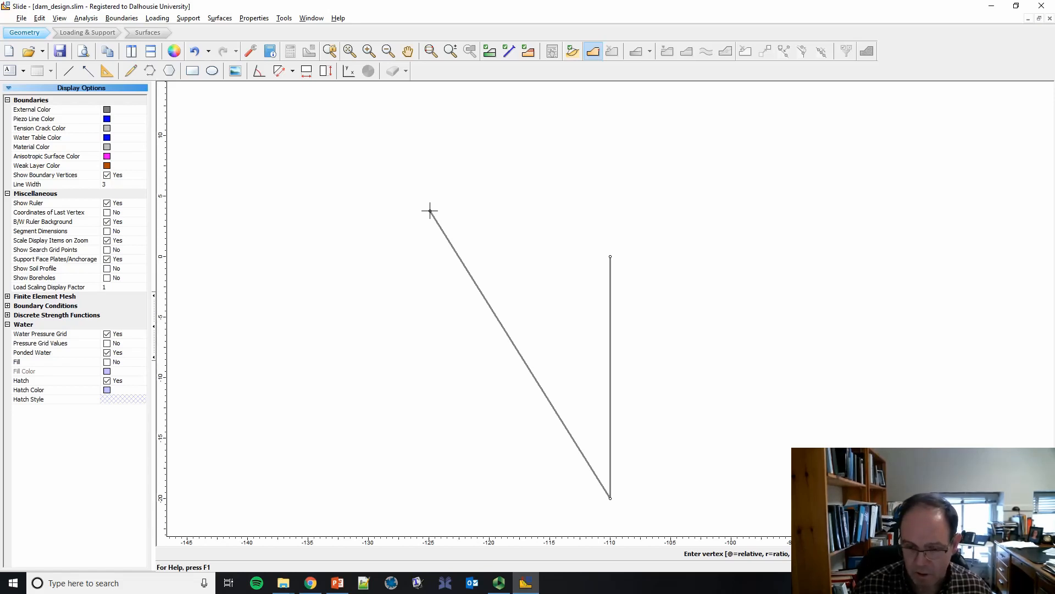
key(Return)
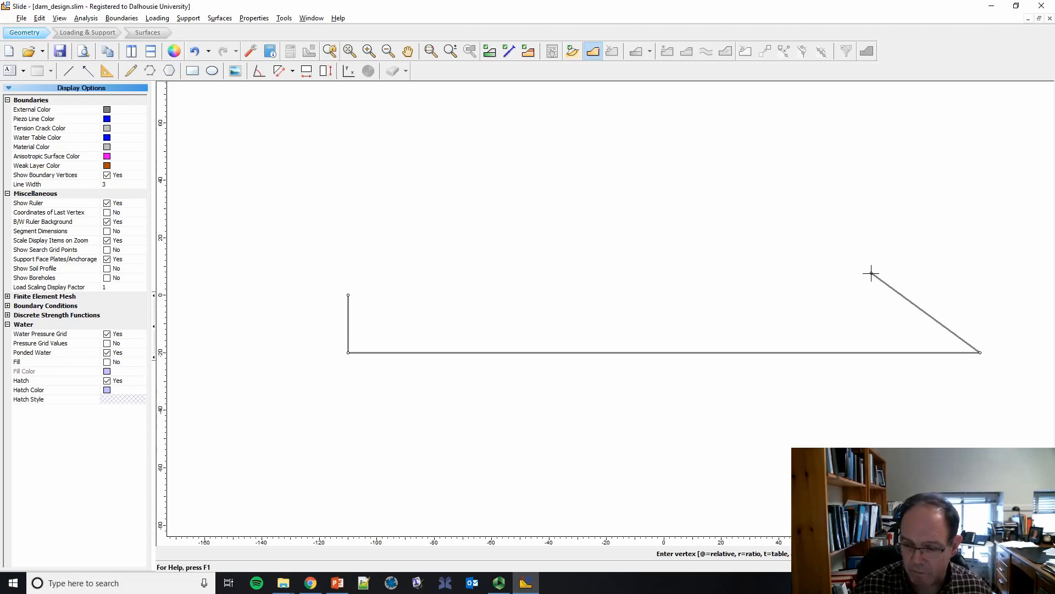
text(110 0)
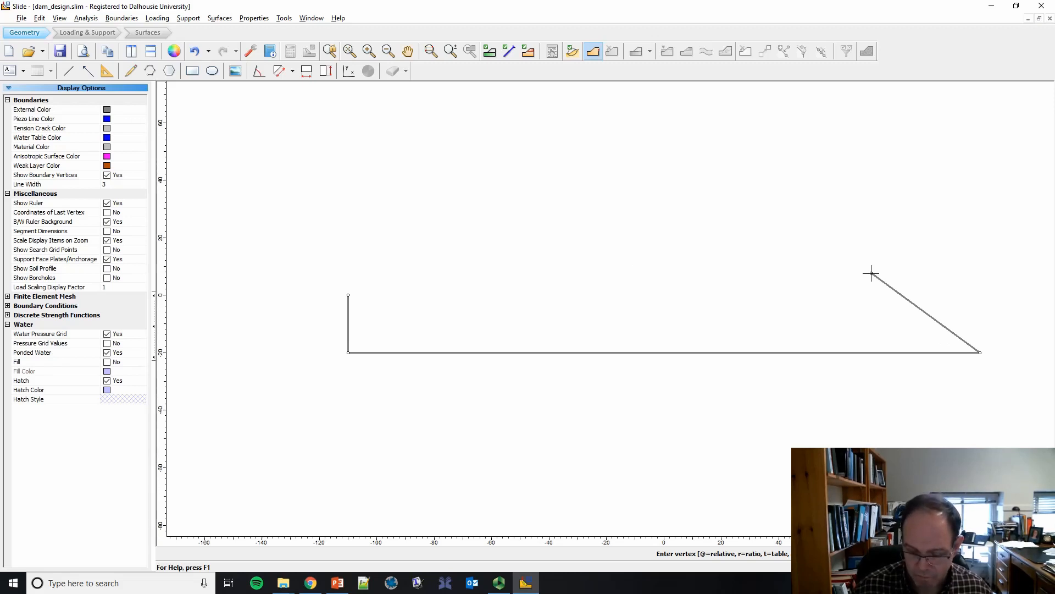
key(Return)
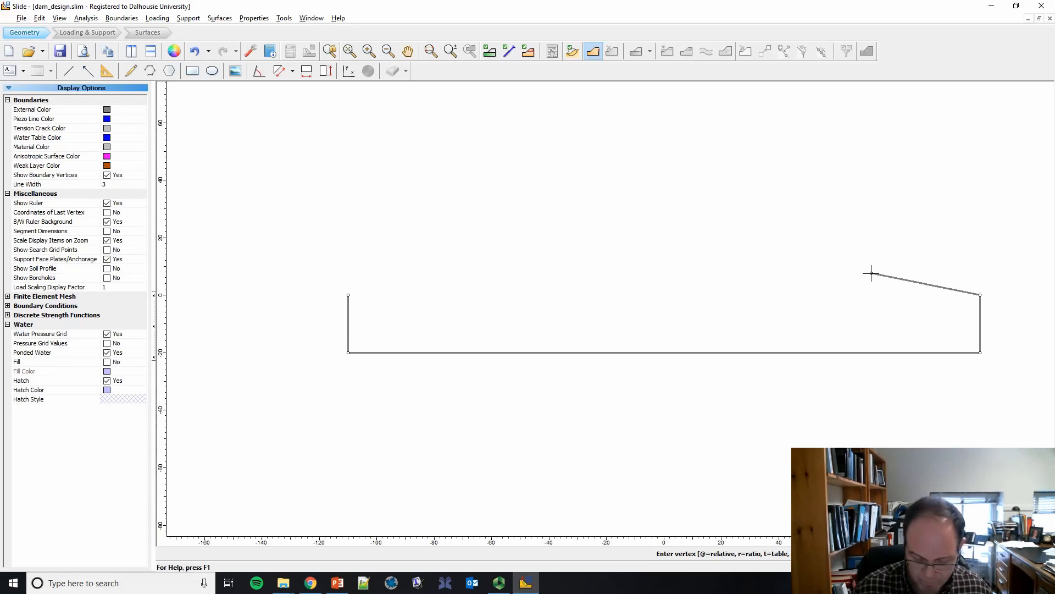
Step: Continue the external boundary with the dam's right toe at (85, 0) and crest vertices (5, 40) and (-5, 40)
text(85 0)
key(Return)
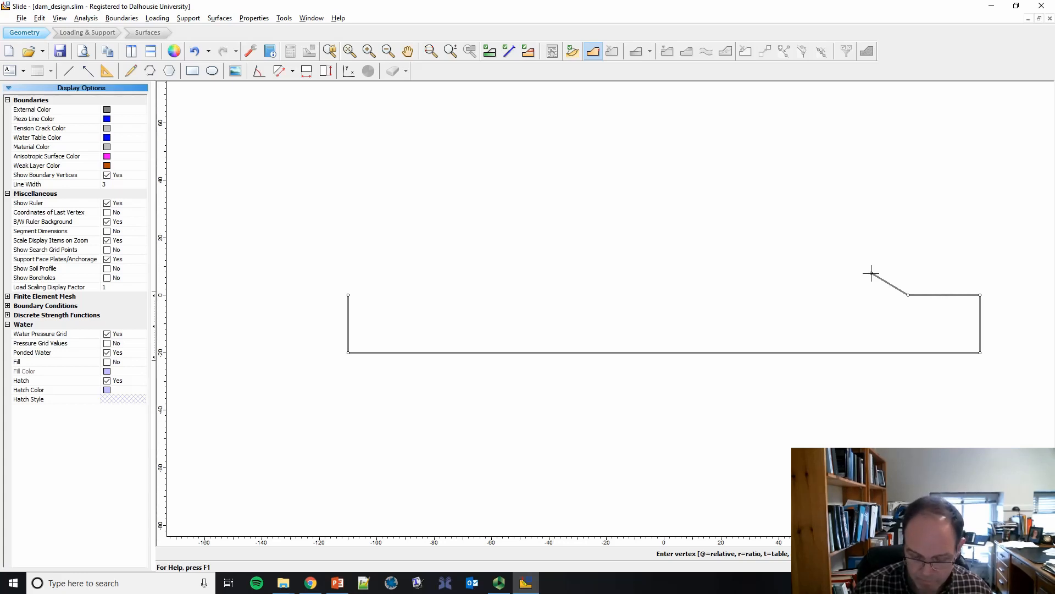
text(5 40)
key(Return)
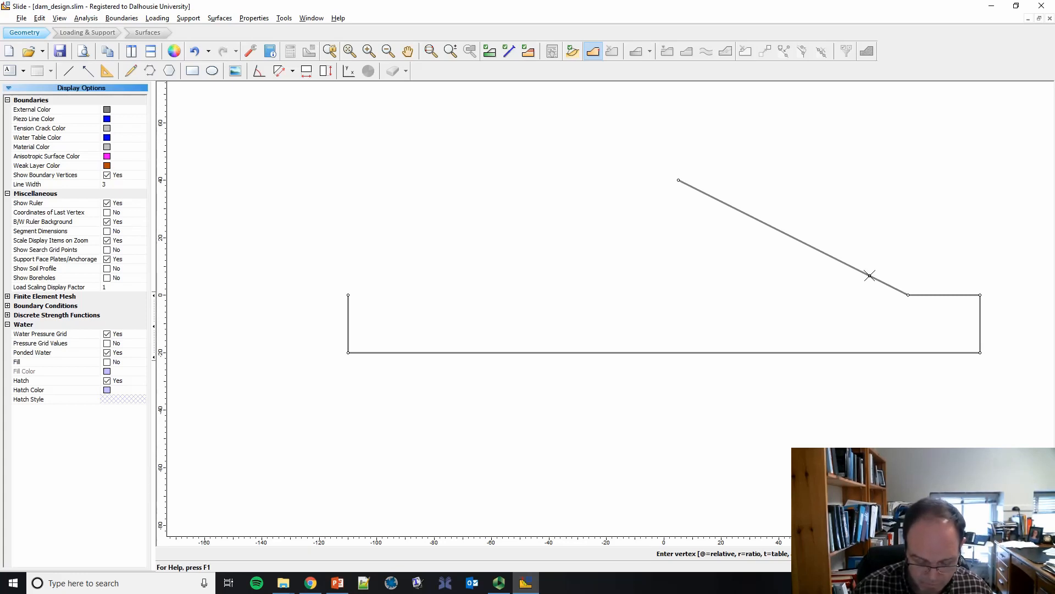
text(-5 40)
key(Return)
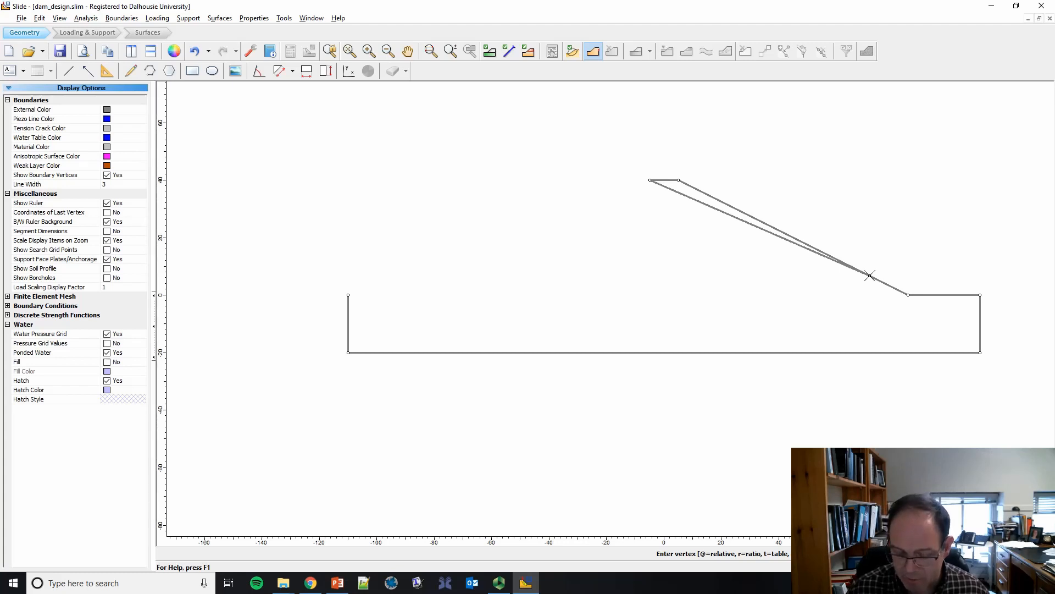
Step: Add the left slope vertices at about (-11, 37) and (-85, 0), and close the external boundary at its starting vertex
key(Return)
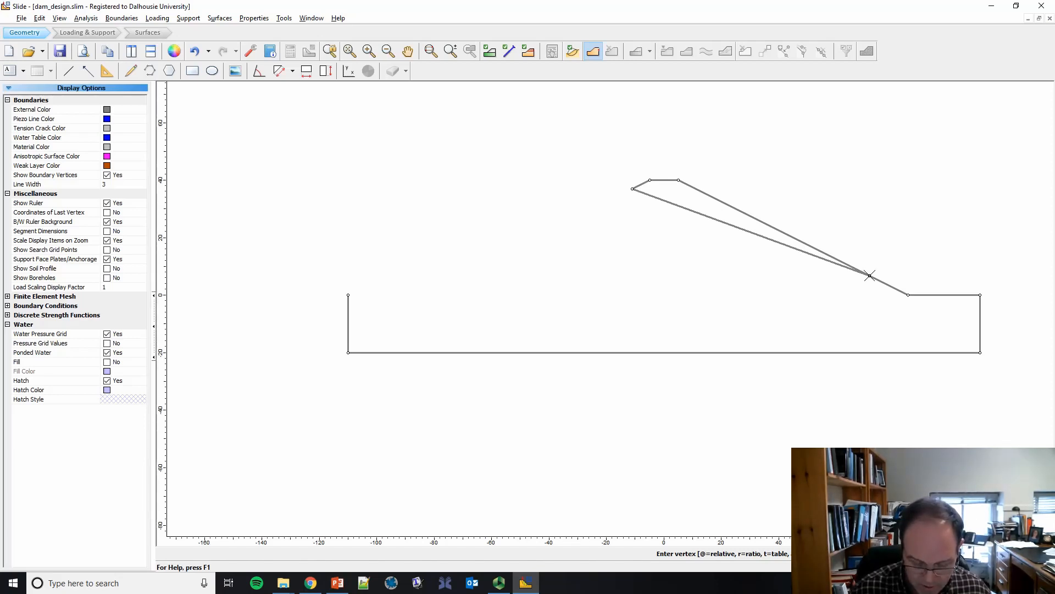
key(Return)
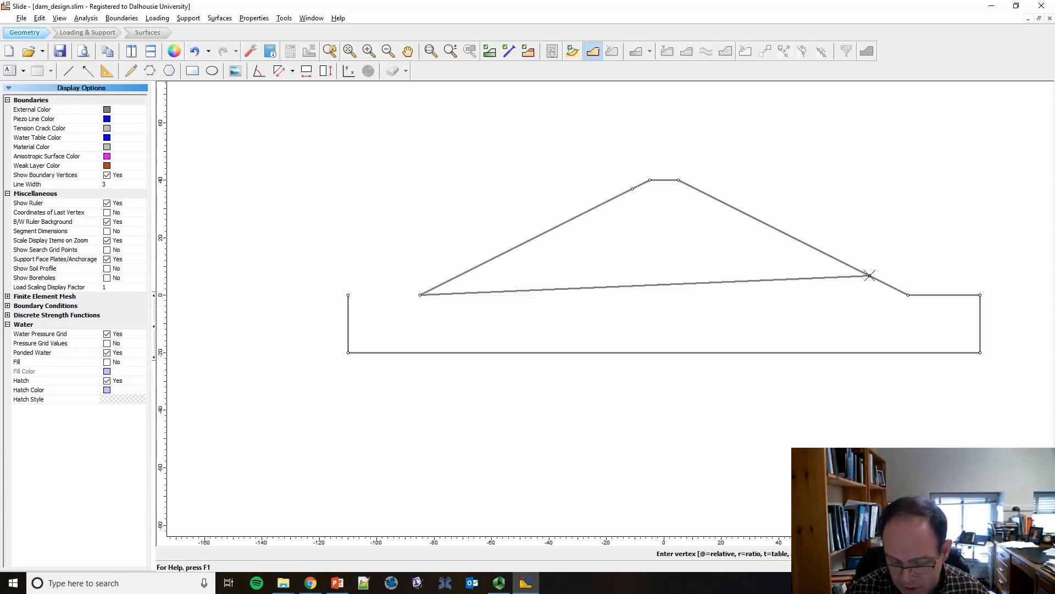
key(Return)
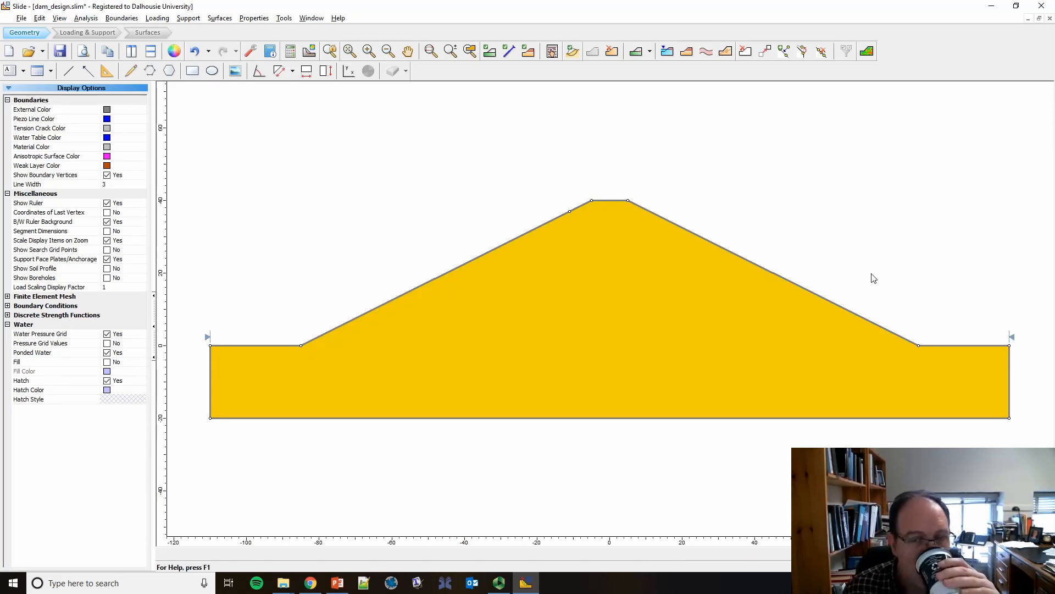
Step: Move the foundation's two bottom vertices down to y = -40, fit the slope in view, and save the project
click(570, 211)
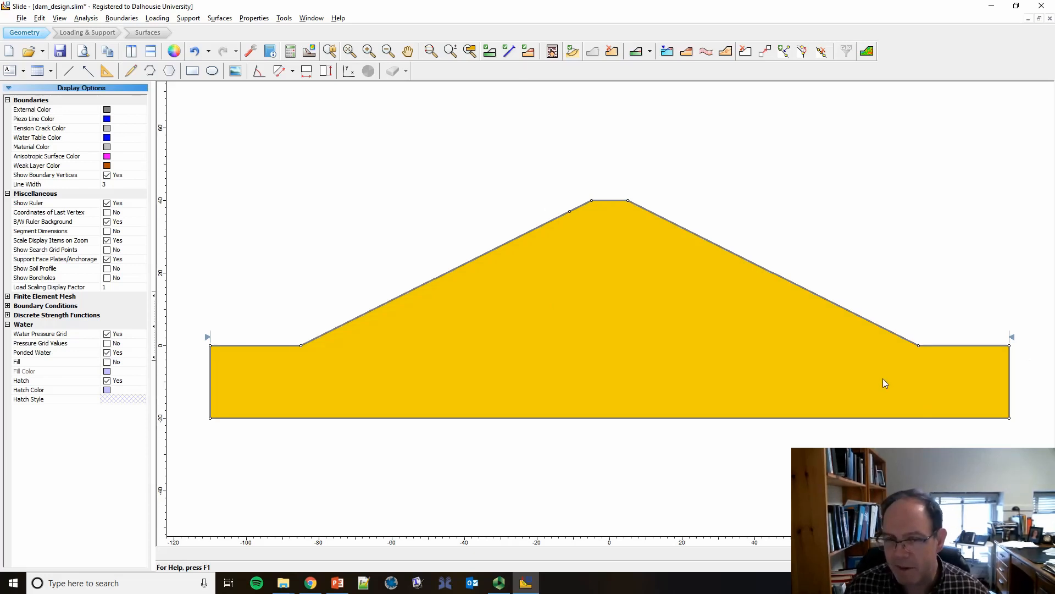
click(802, 52)
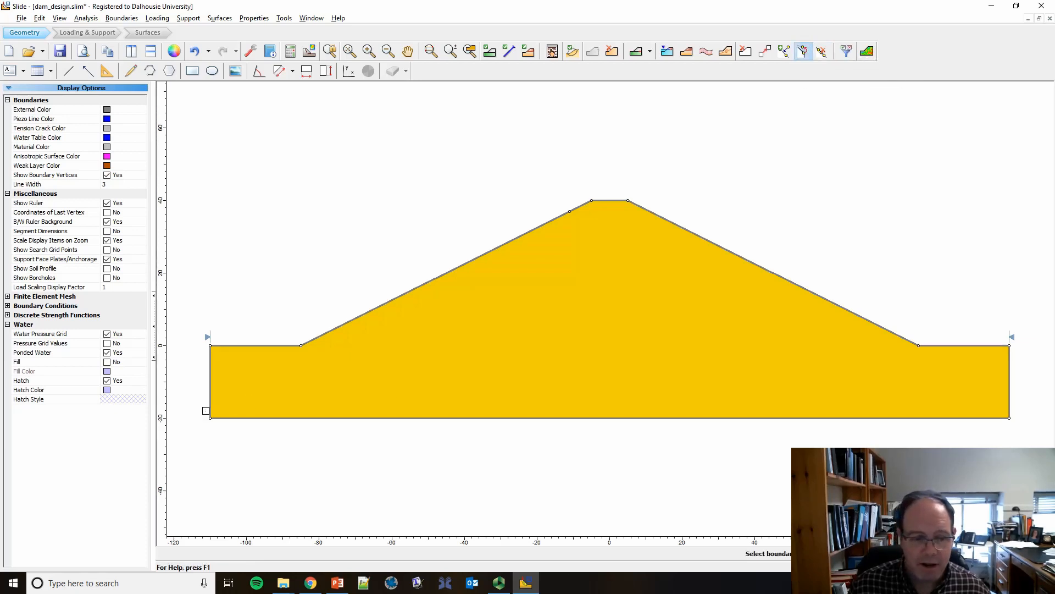
drag(191, 401, 1027, 443)
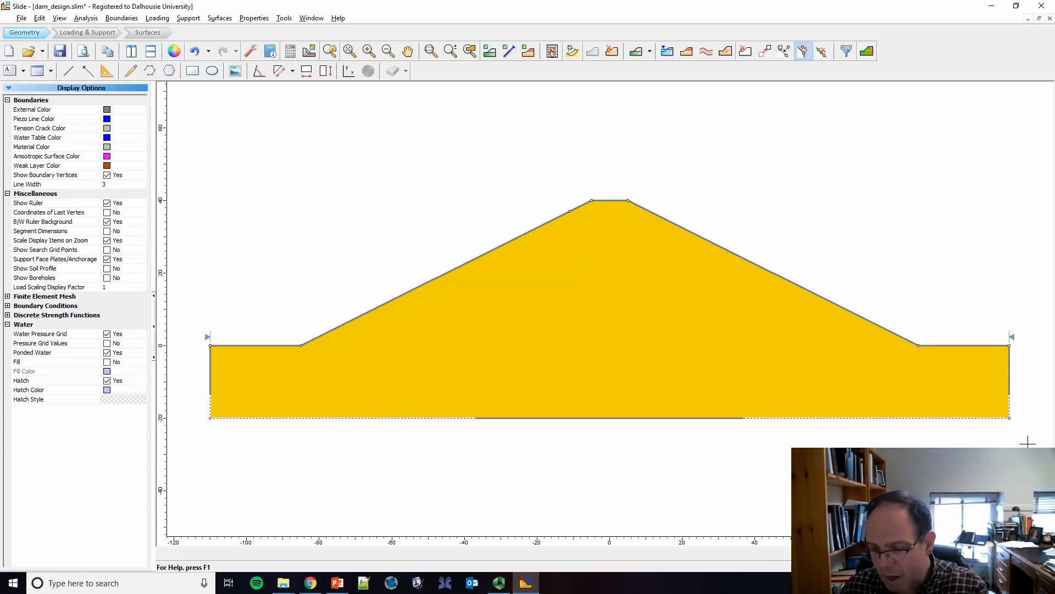
click(1009, 418)
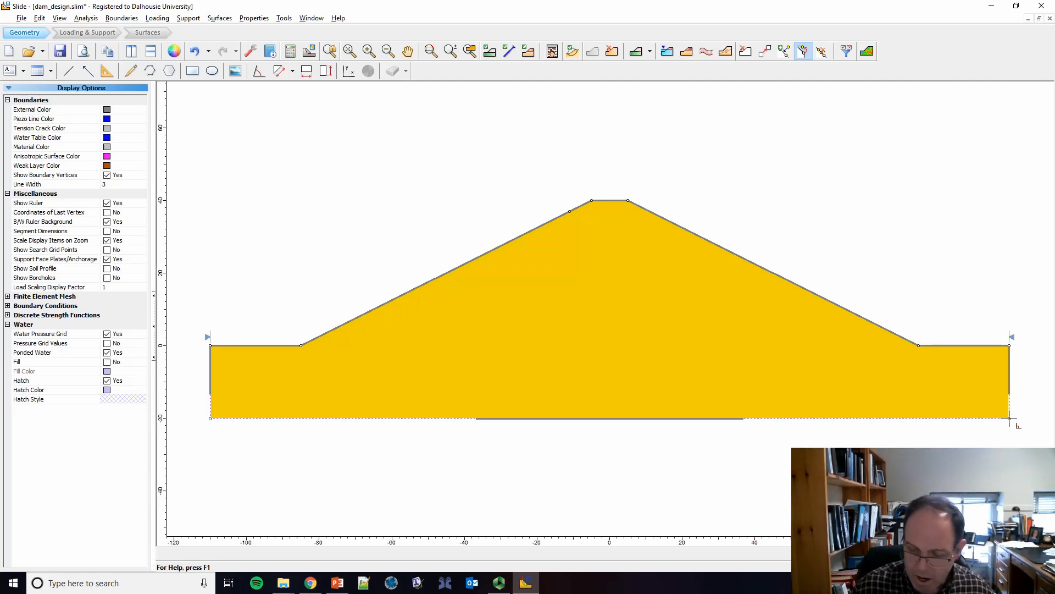
key(Return)
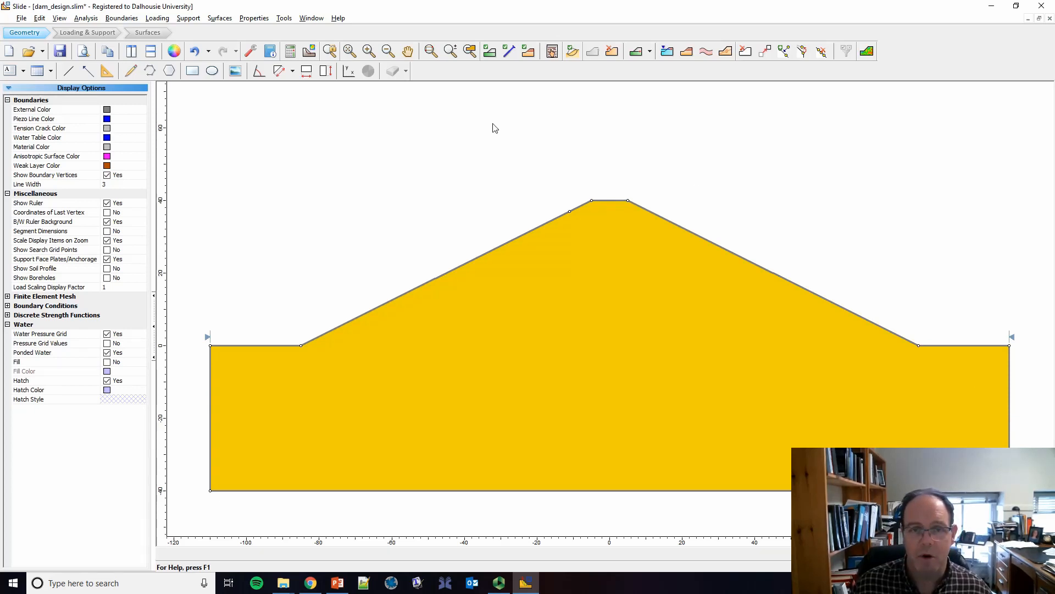
click(469, 52)
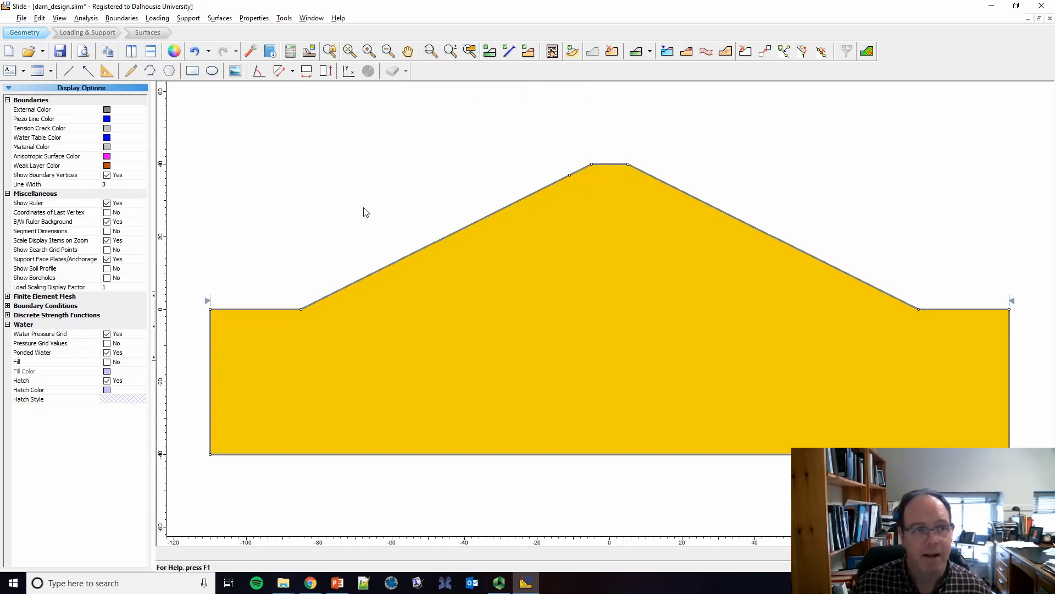
click(60, 51)
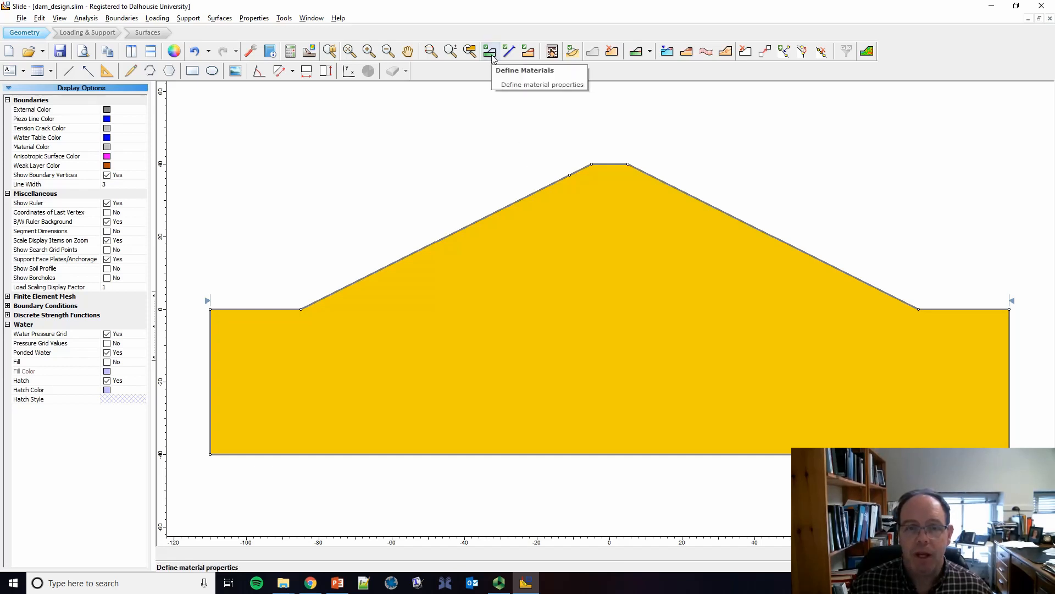
Step: Start a water table line at about (-110, 37), through the upstream slope vertex below the crest, to about (10, 33) and (40, 20)
click(669, 52)
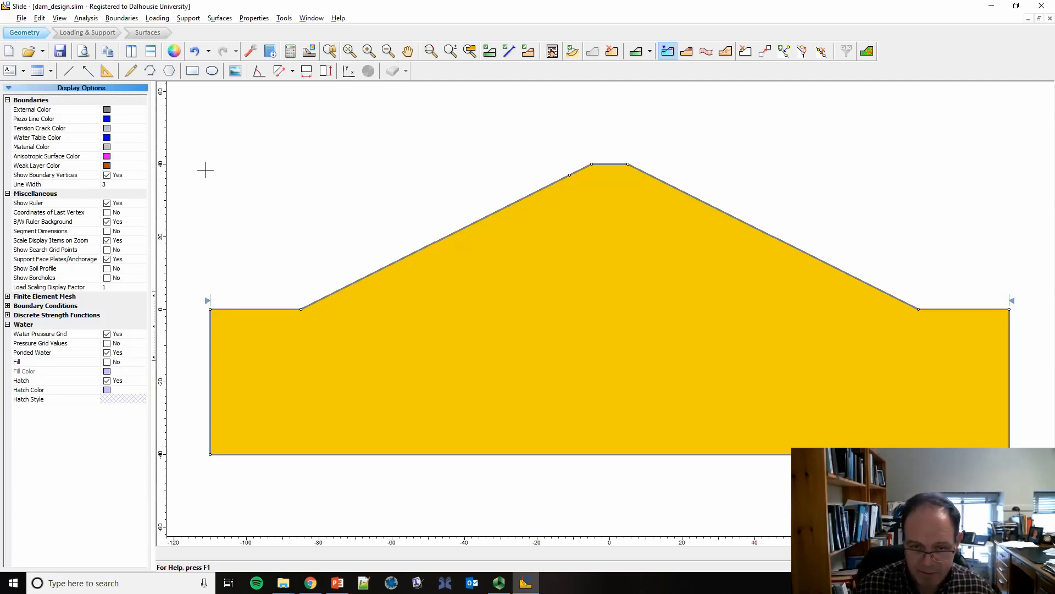
key(Return)
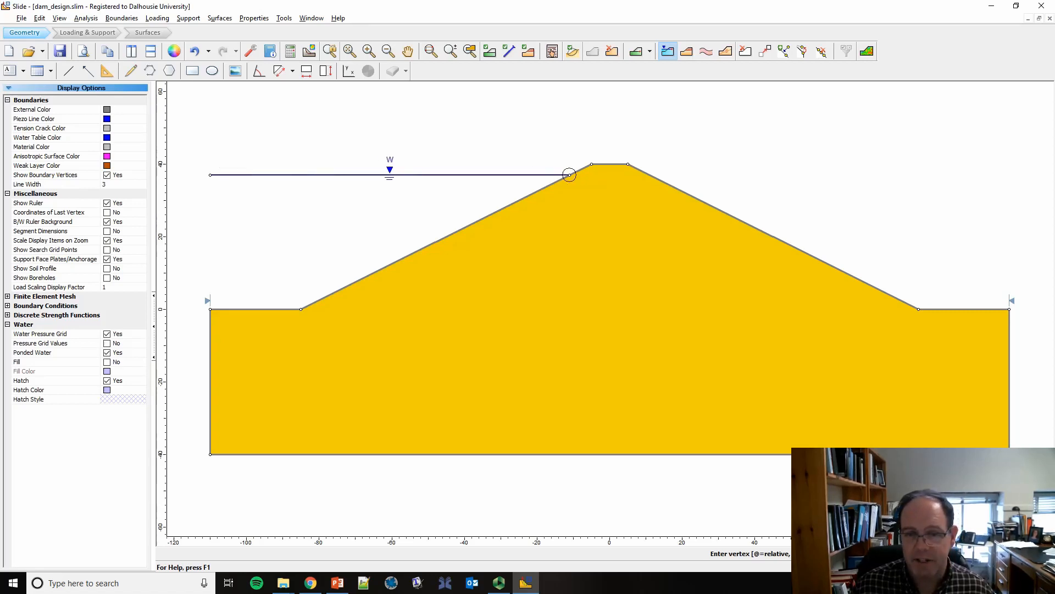
click(570, 175)
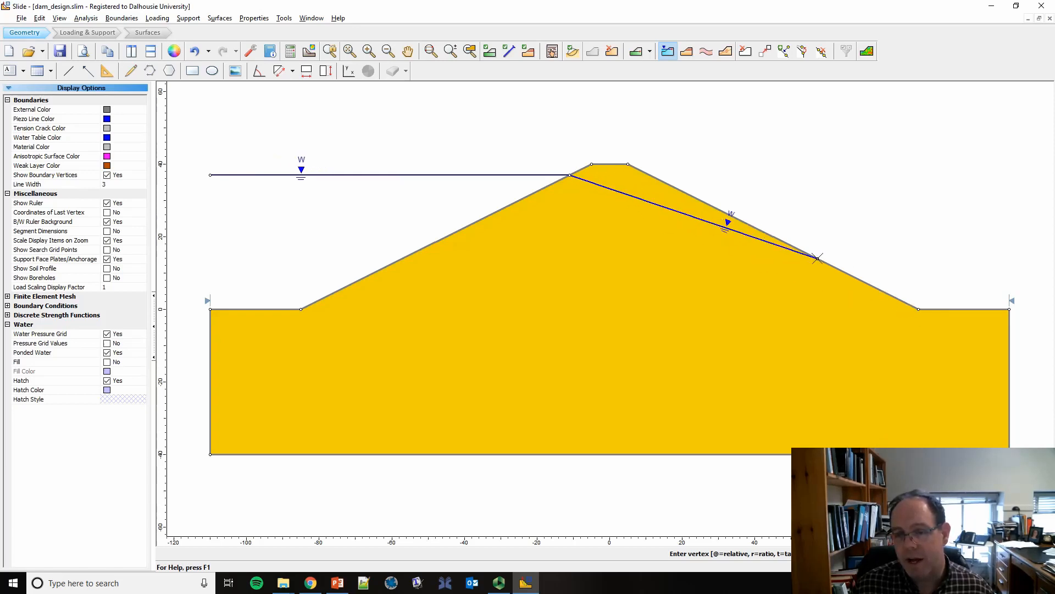
click(647, 189)
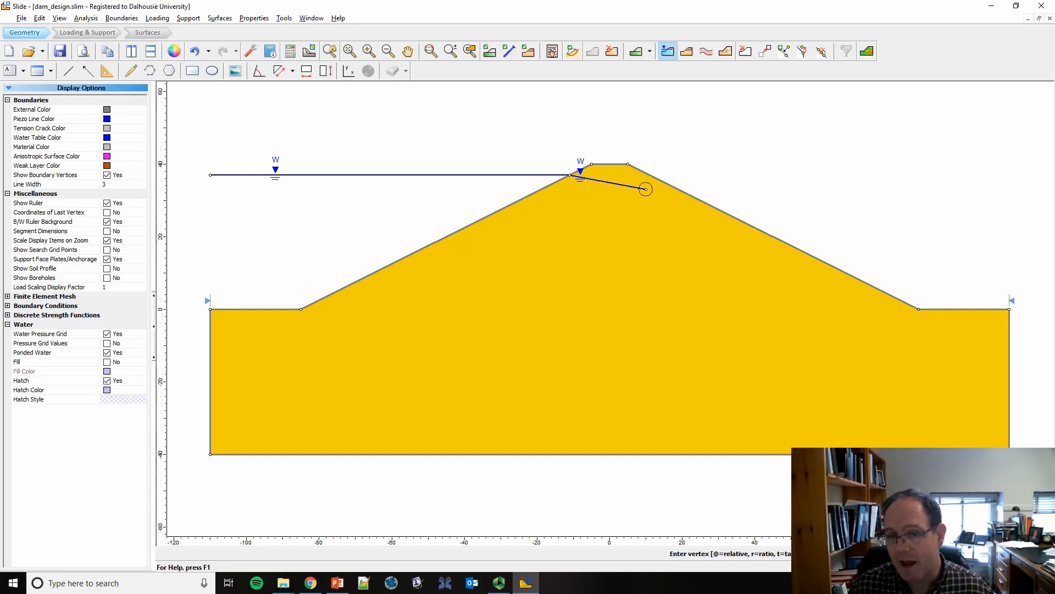
click(754, 235)
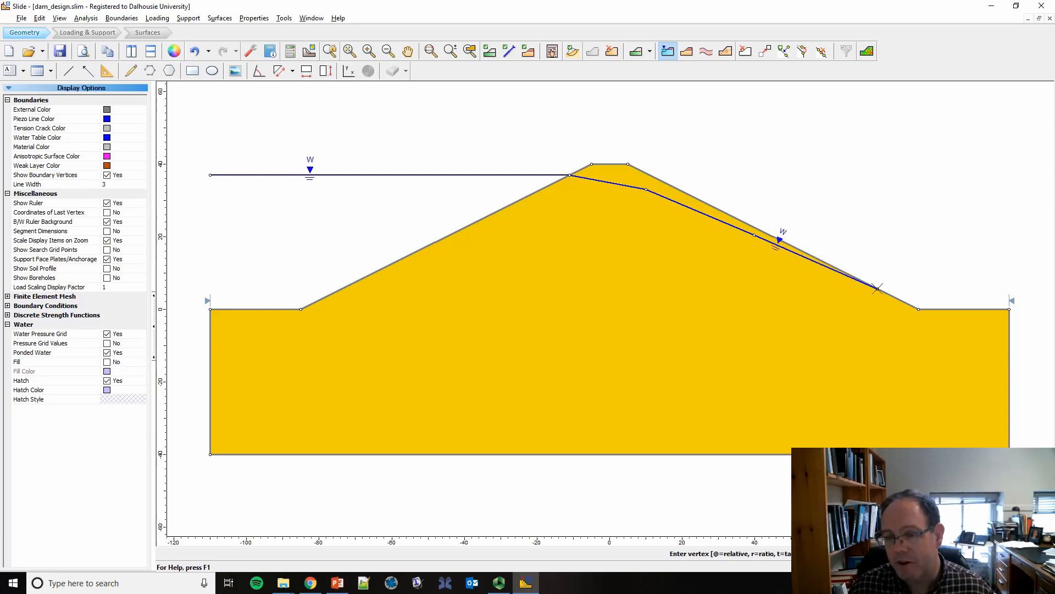
Step: Finish the water table through the downstream toe at (85, 0) to (110, 0), and assign it to Materials 1 to 5
click(919, 309)
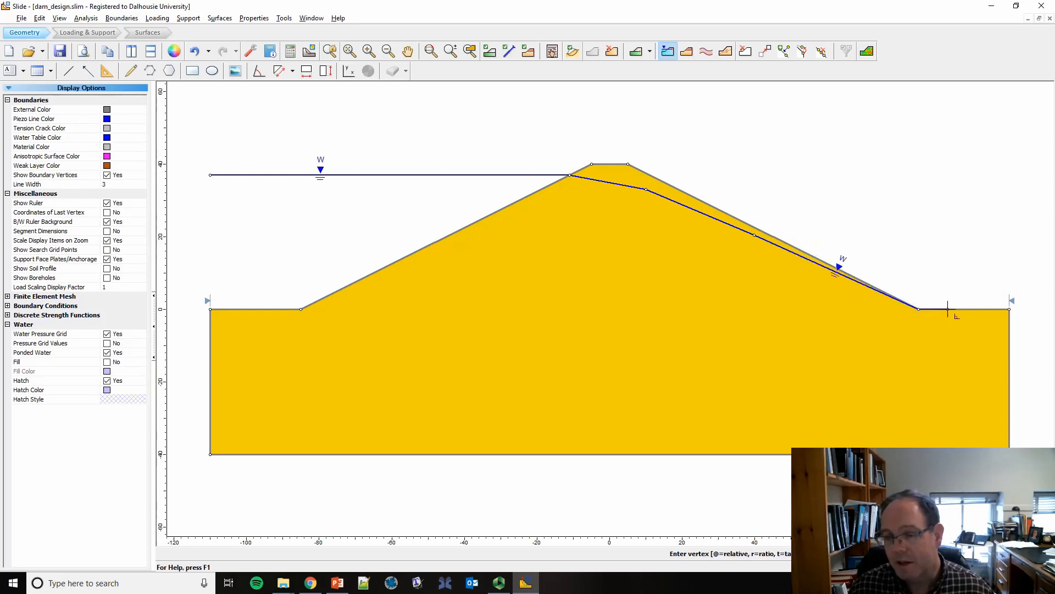
click(1010, 308)
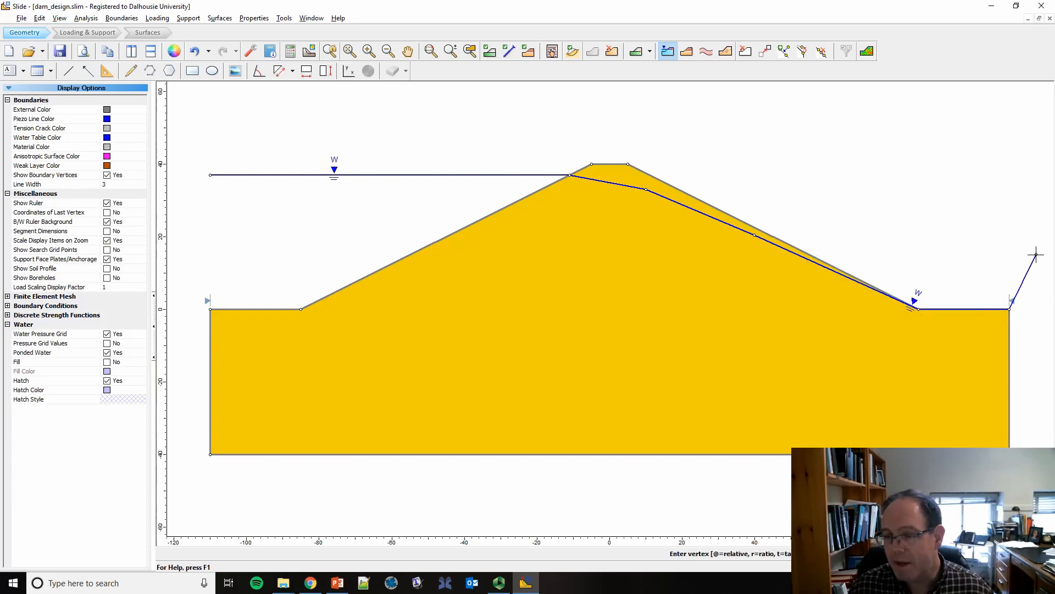
key(Return)
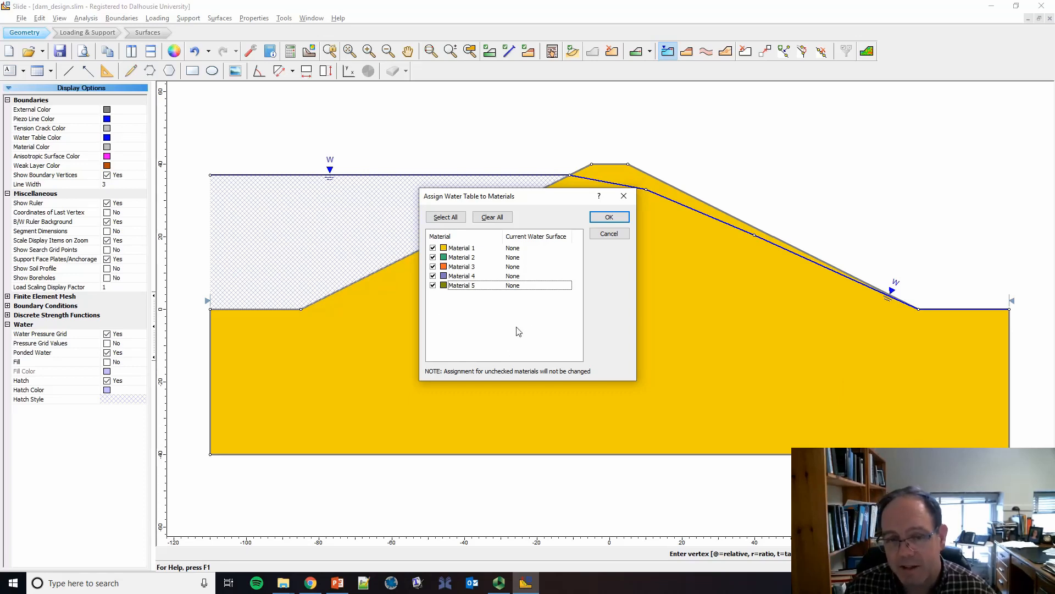
click(608, 218)
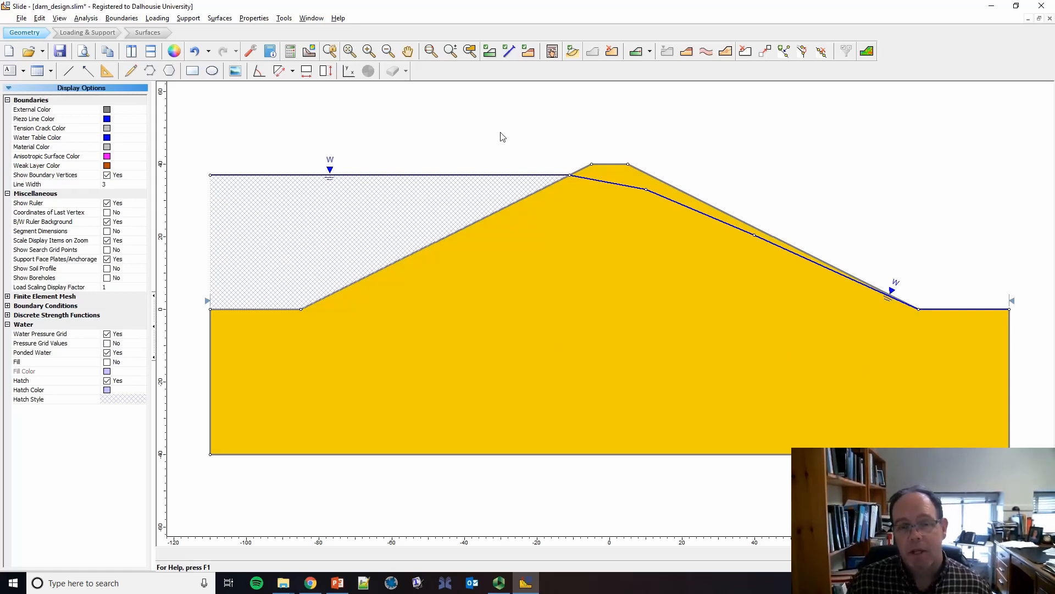
Step: Rename Material 1 as Silty Clay in the material properties and give it a tan fill colour
click(490, 54)
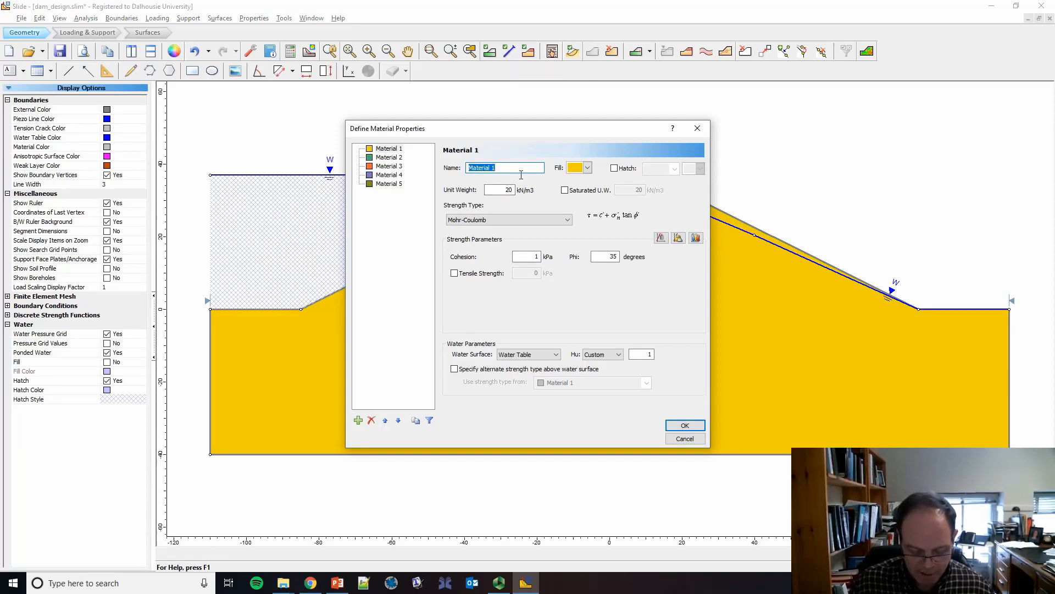
text(Sil)
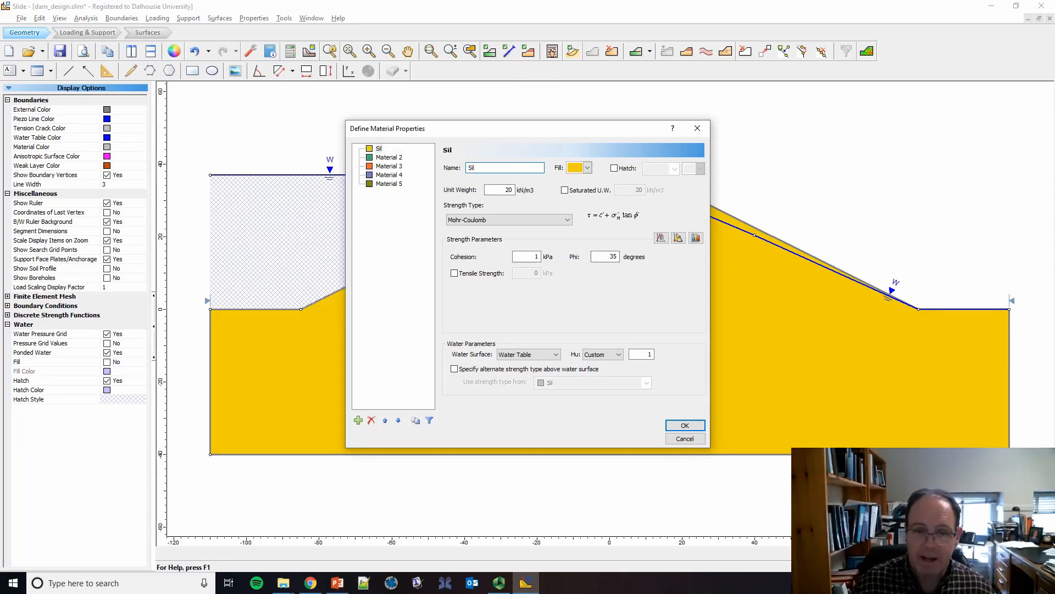
text(ty Clay)
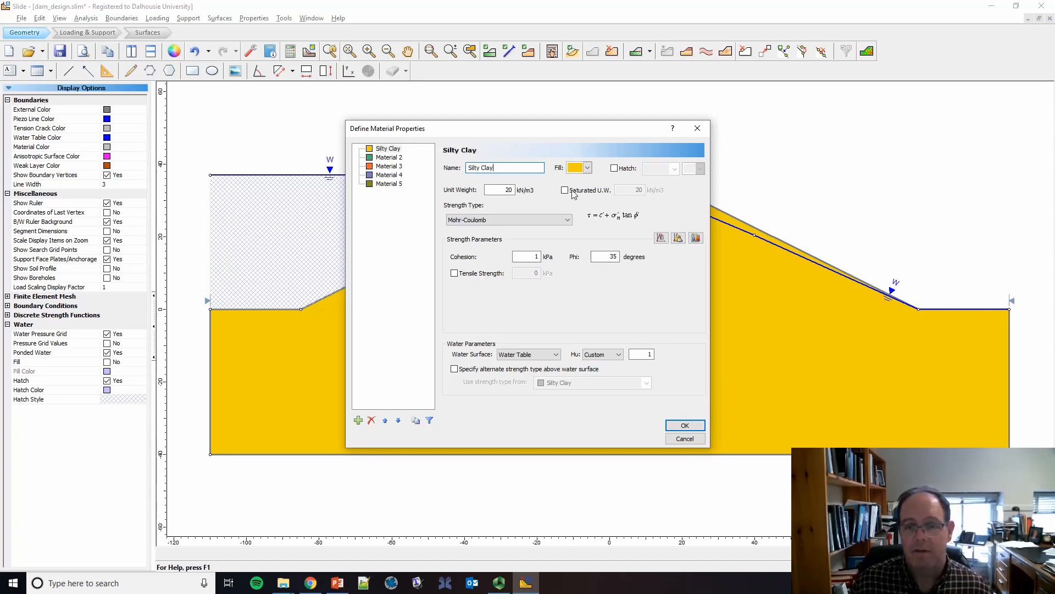
click(588, 168)
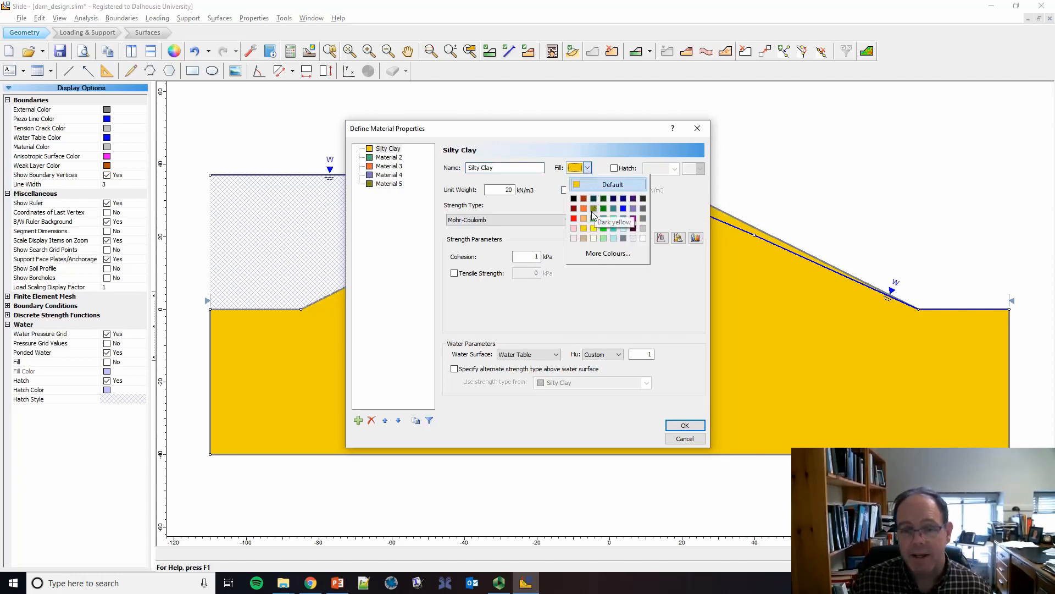
click(584, 239)
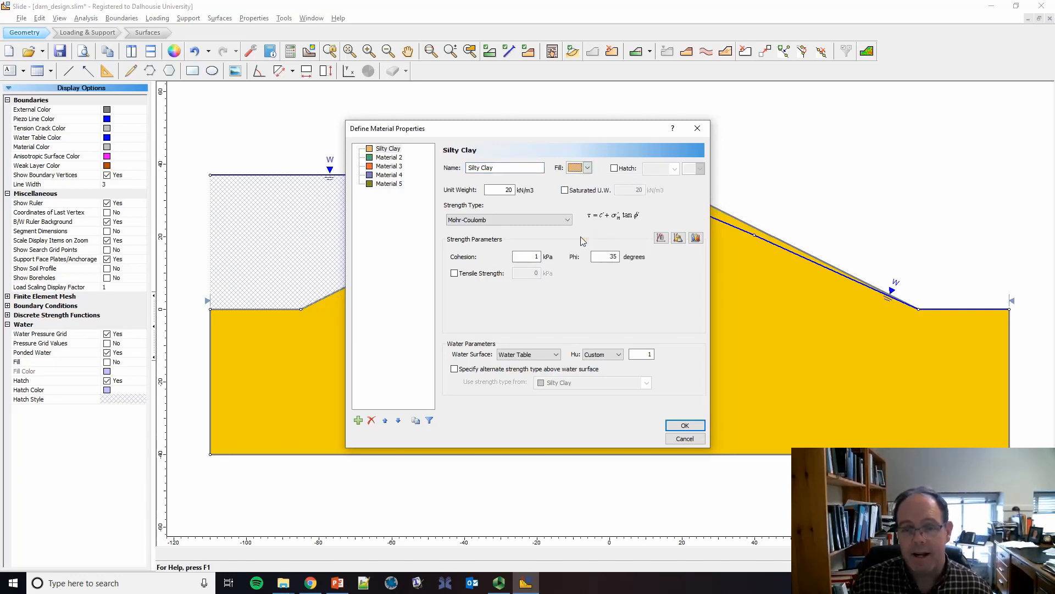
Step: Set Silty Clay's unit weight to 21 kN/m3, cohesion to 25 kPa and phi to 31 degrees, and save the project
double_click(508, 189)
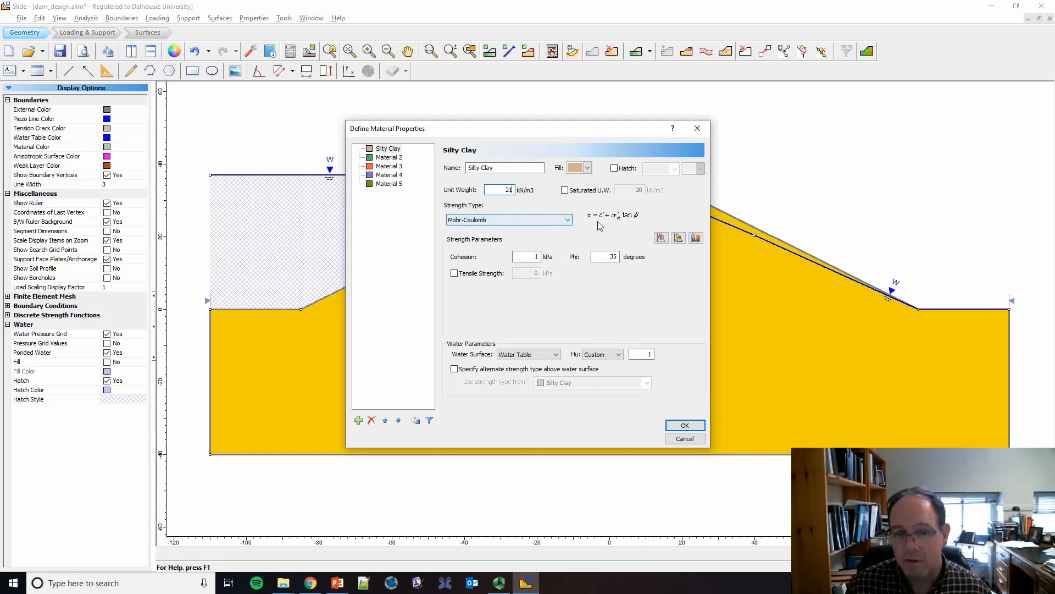
double_click(530, 257)
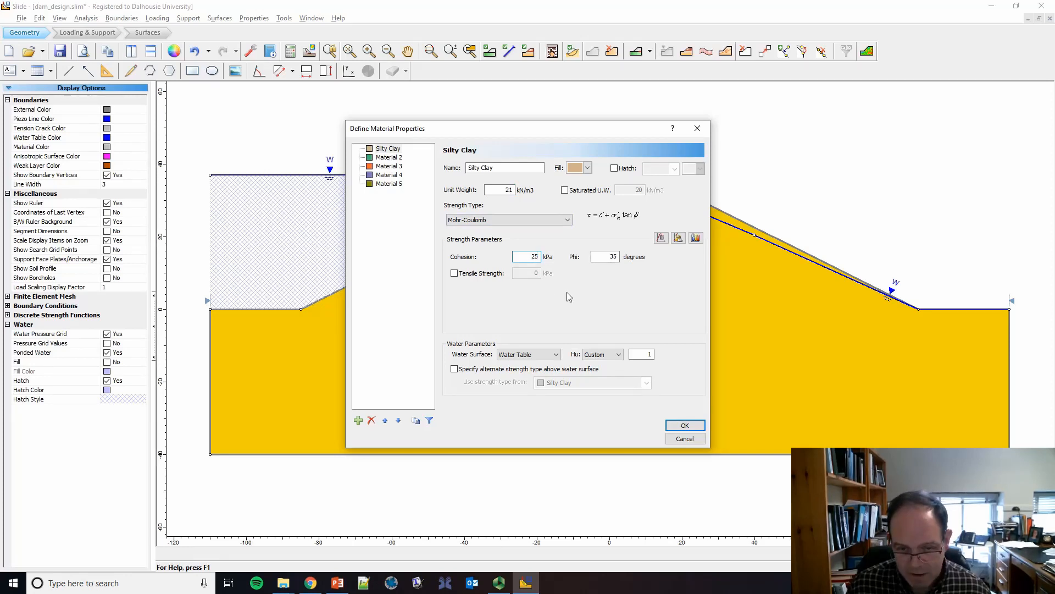
double_click(608, 260)
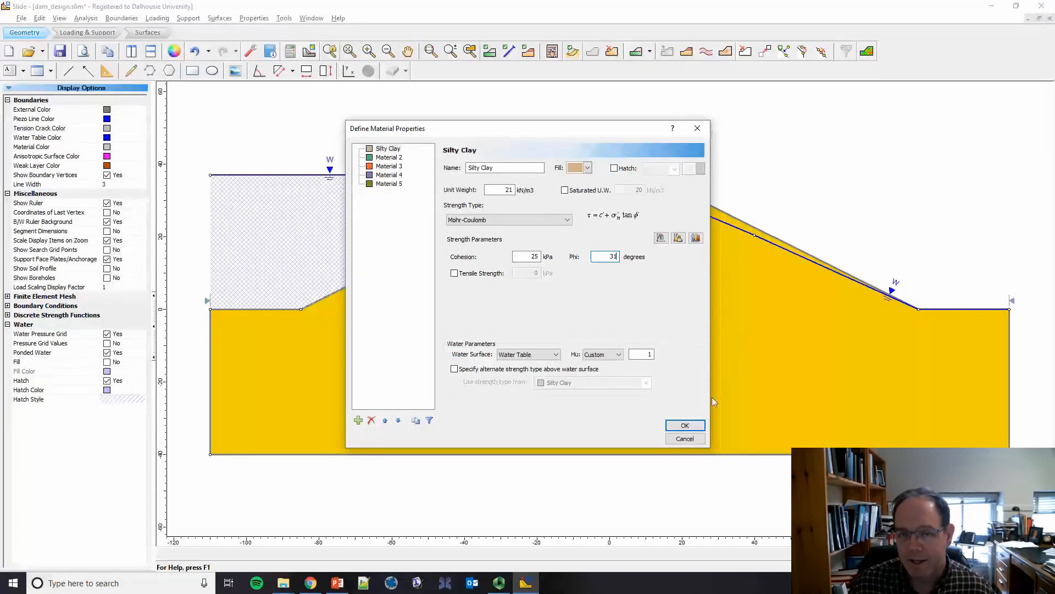
click(686, 425)
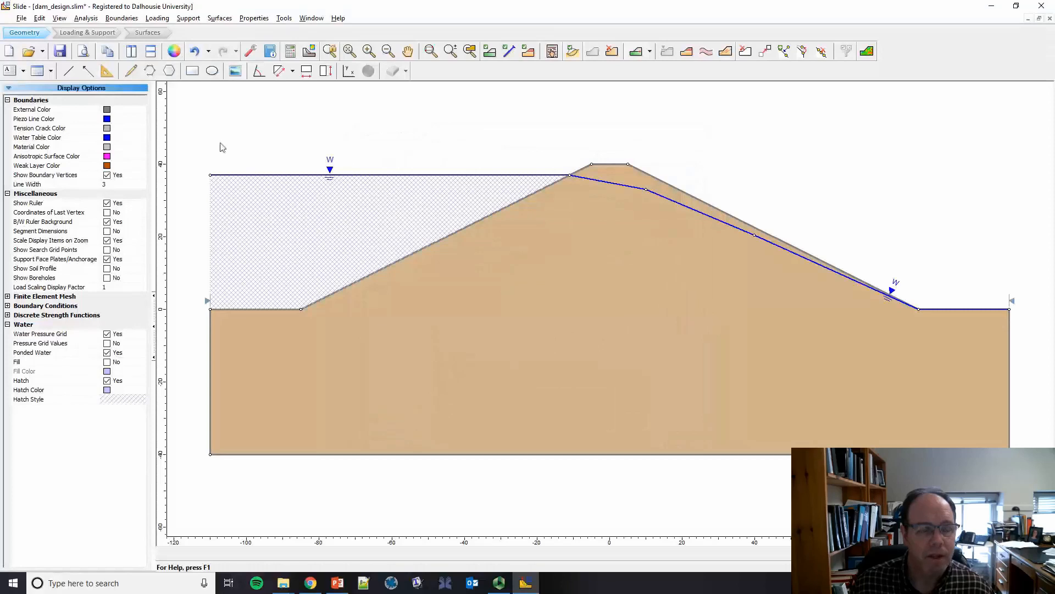
click(60, 51)
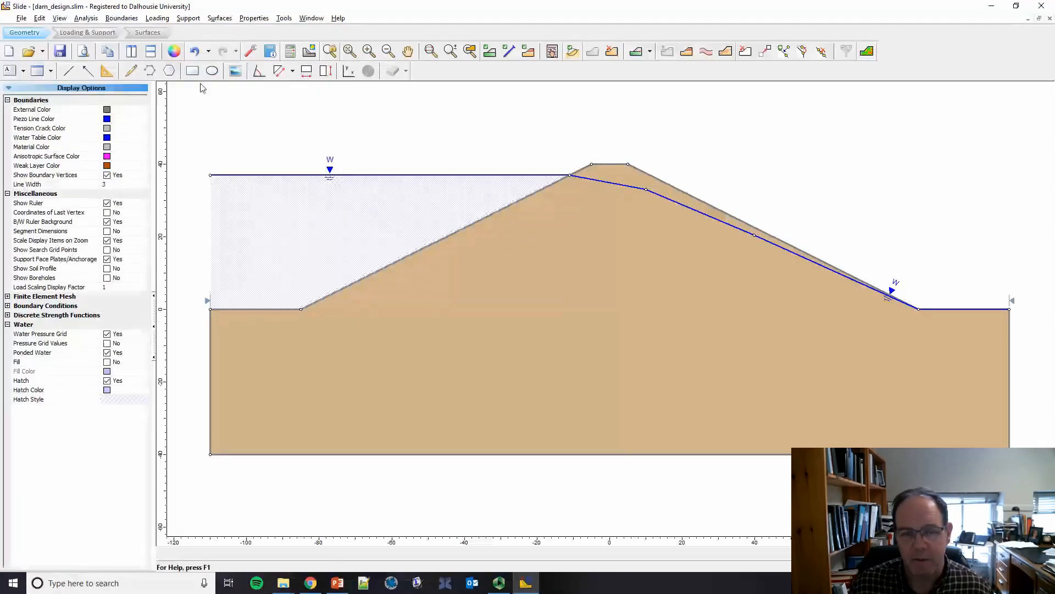
Step: Add an angle dimension at the downstream toe between the dam's slope face and a horizontal line into the dam
click(259, 72)
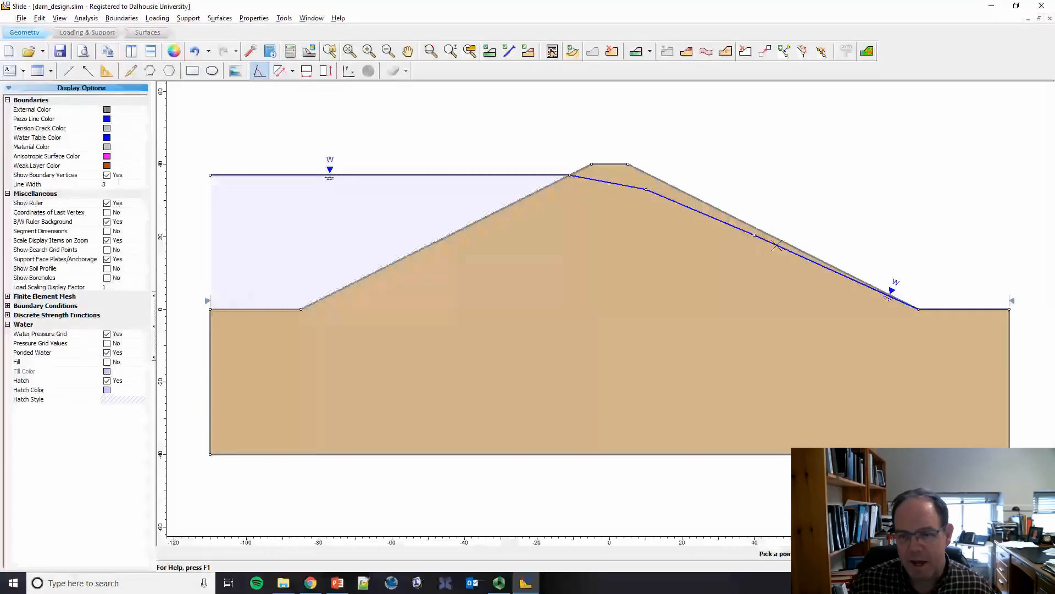
click(743, 220)
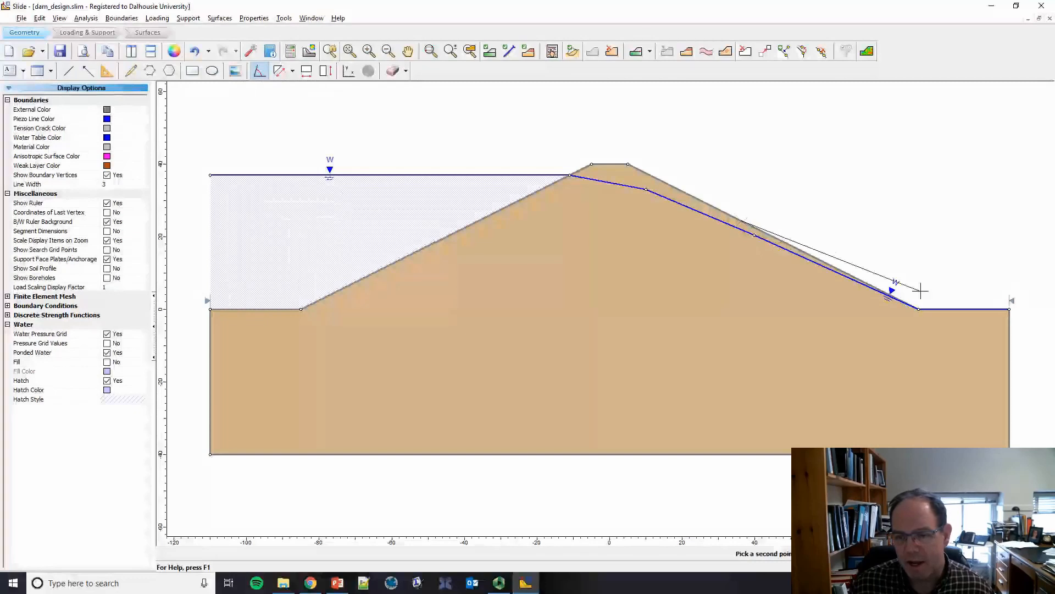
click(918, 309)
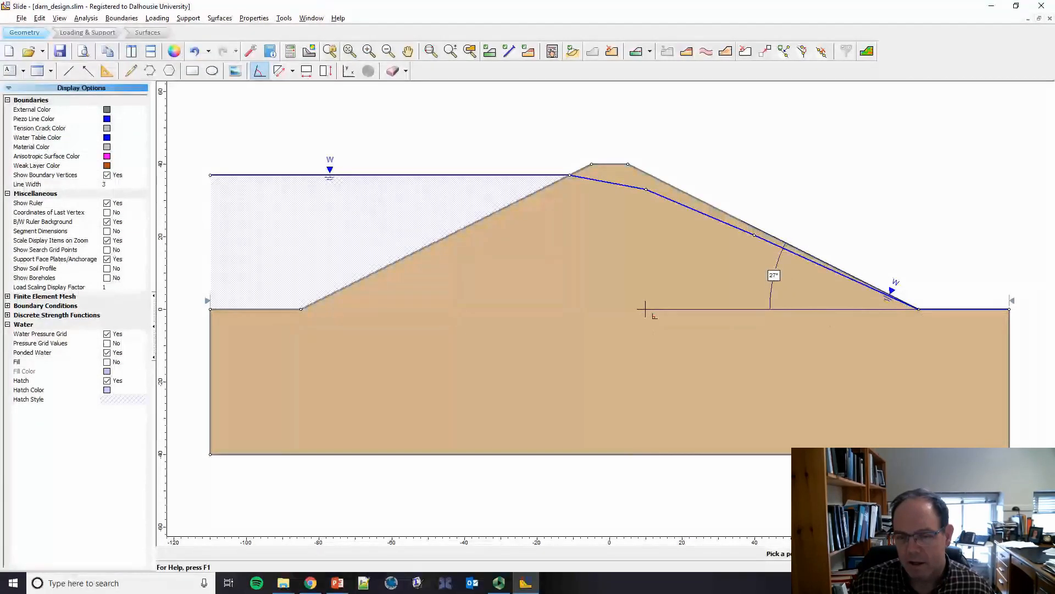
click(645, 309)
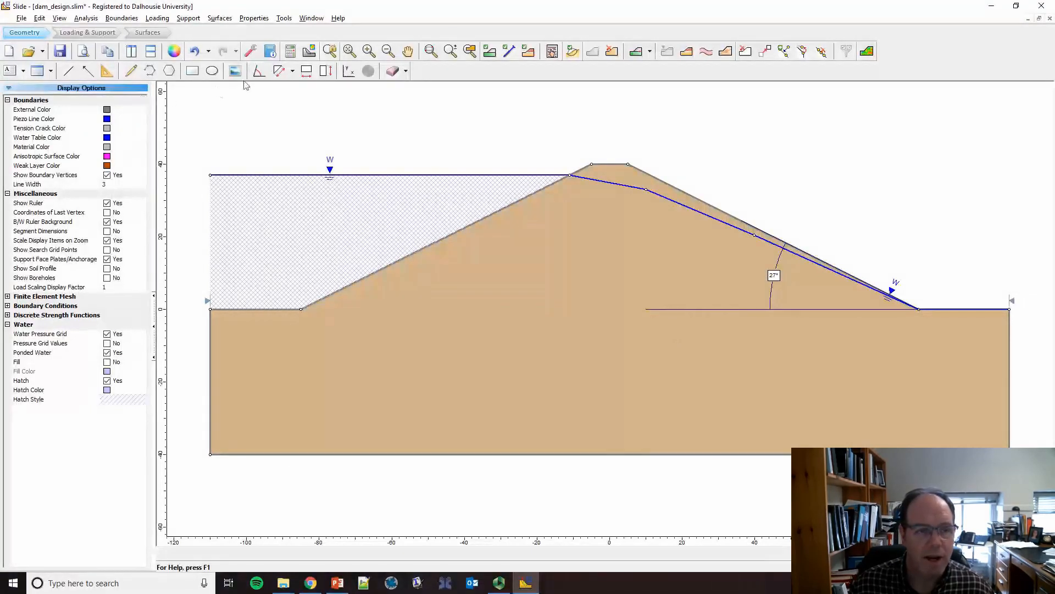
Step: Add a vertical dimension for the dam height from the downstream crest vertex to the toe, placed beyond the slope
click(326, 72)
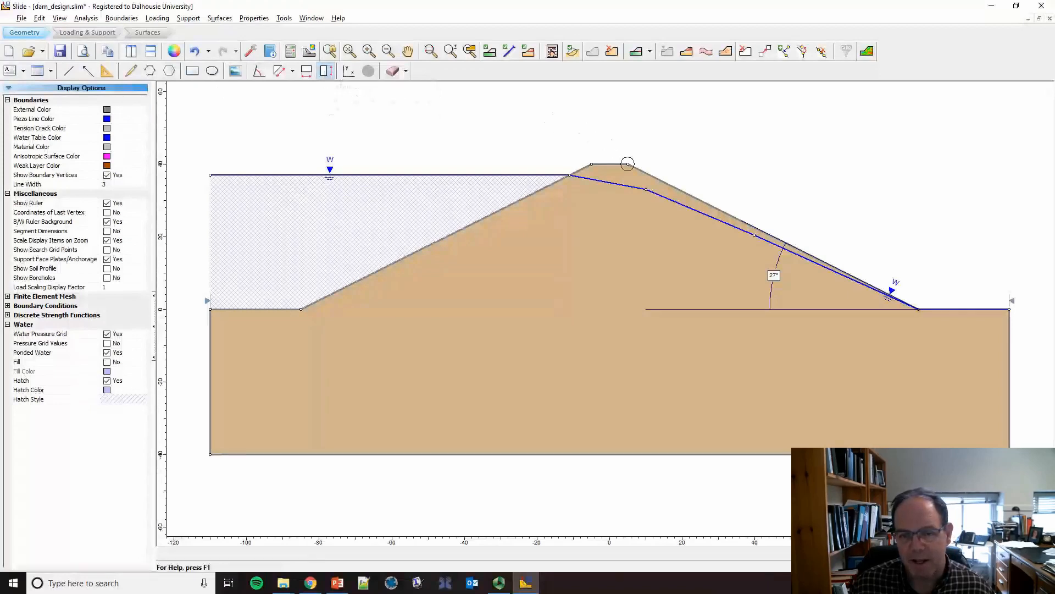
click(628, 164)
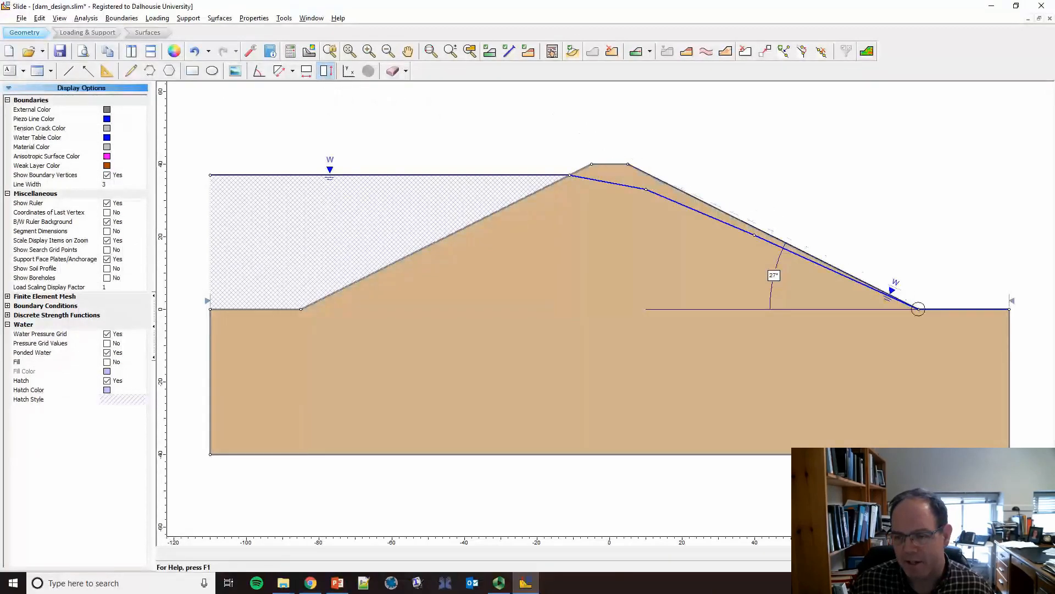
click(918, 309)
click(962, 291)
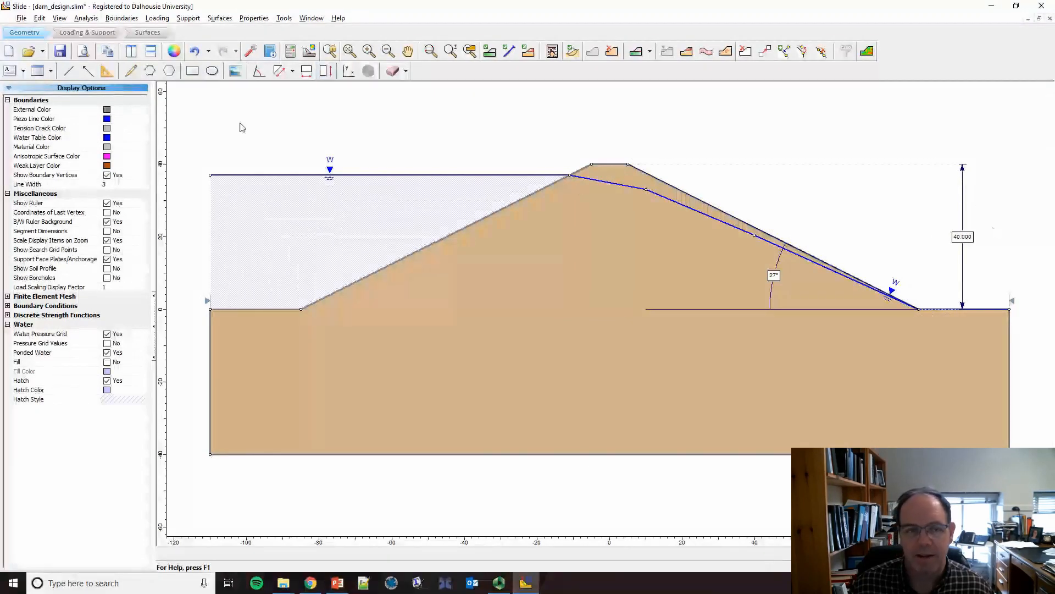
Step: Add a horizontal dimension across the dam crest, placed above the crest
click(306, 72)
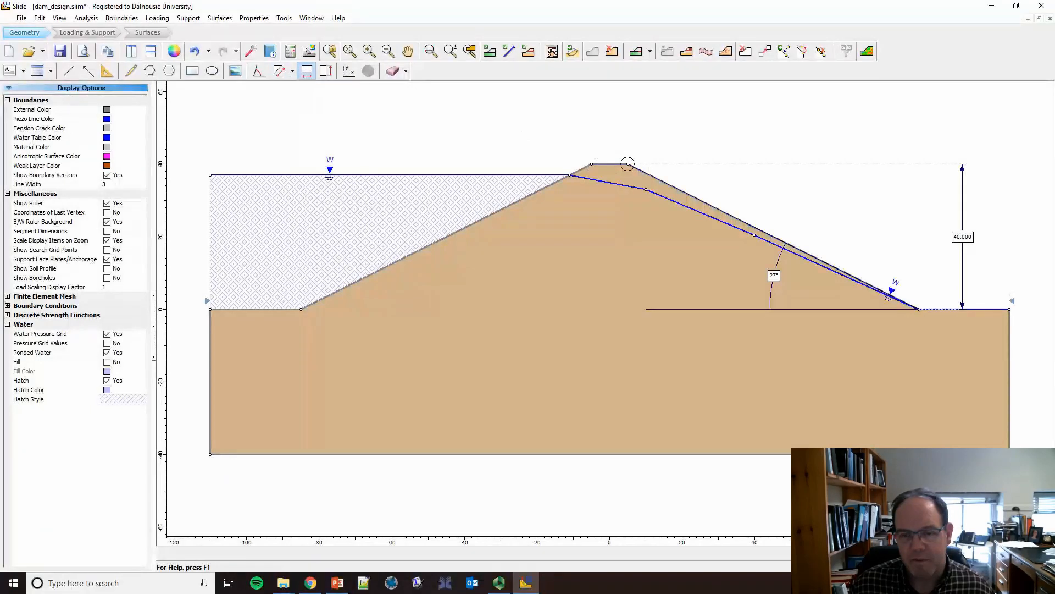
click(628, 163)
click(626, 130)
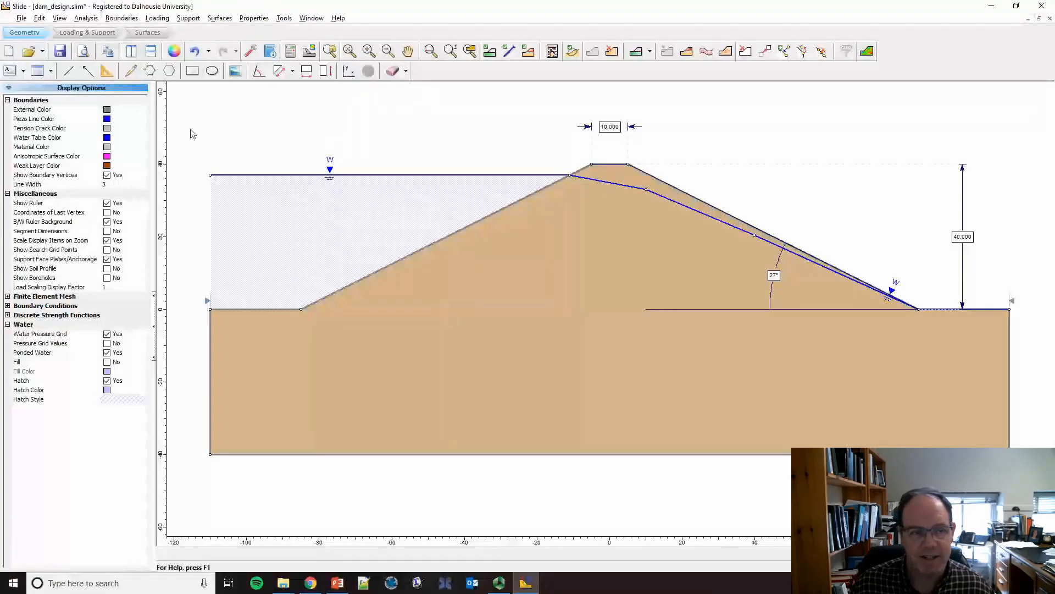
Step: Add a material properties table to the drawing inside the foundation below the dam
click(52, 72)
click(65, 89)
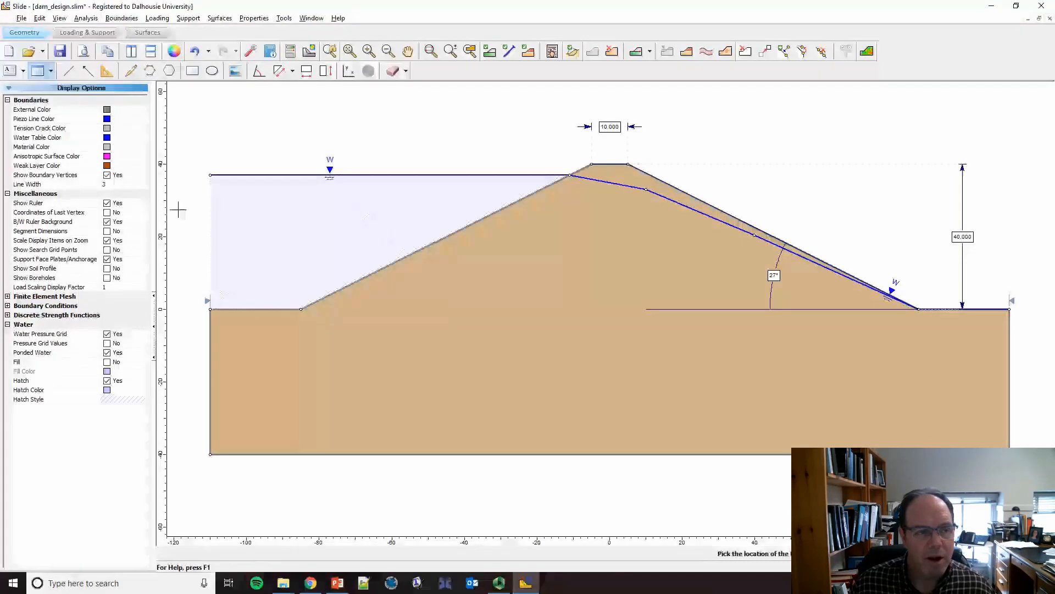
click(499, 350)
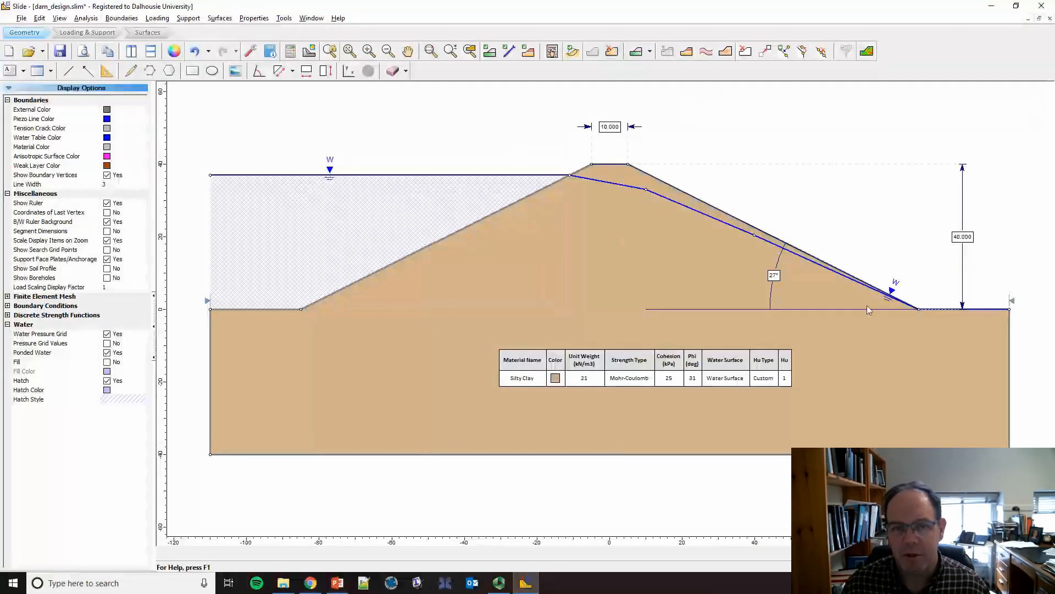
Step: Check the list of assignable materials without changing any assignment, and save the project
click(553, 51)
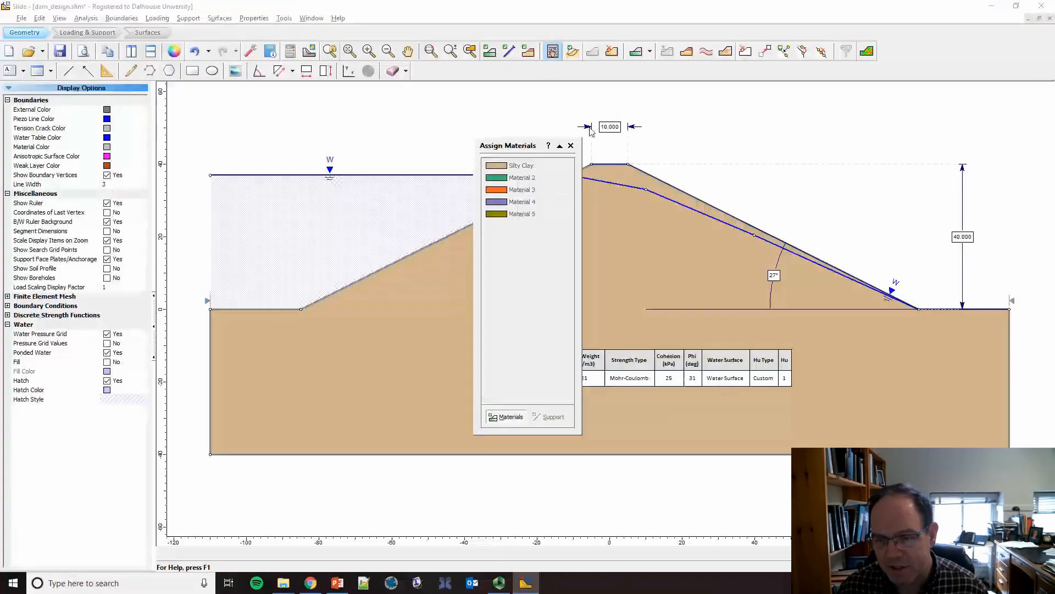
click(571, 146)
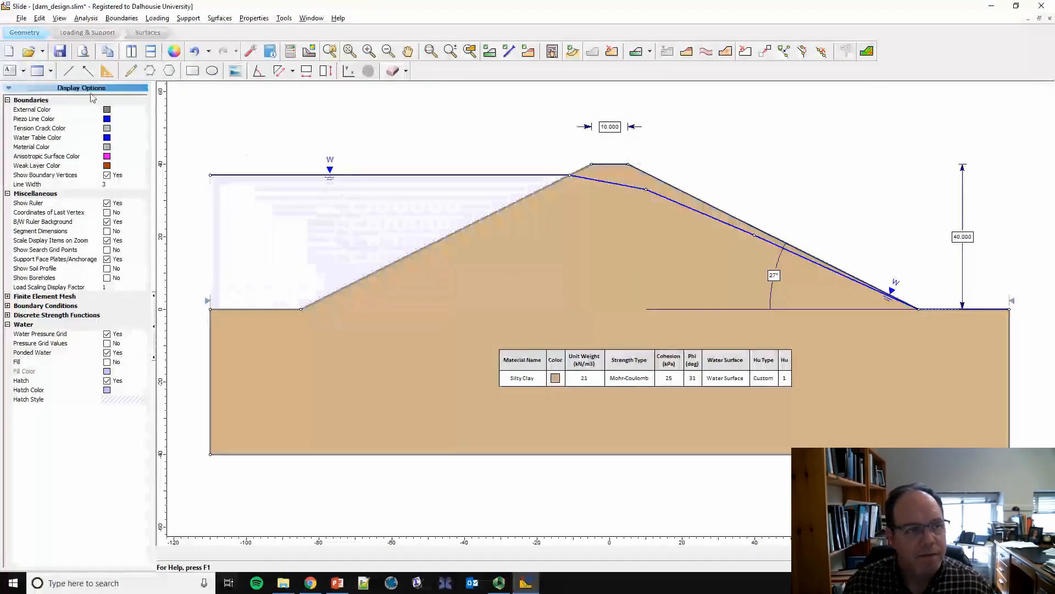
click(60, 52)
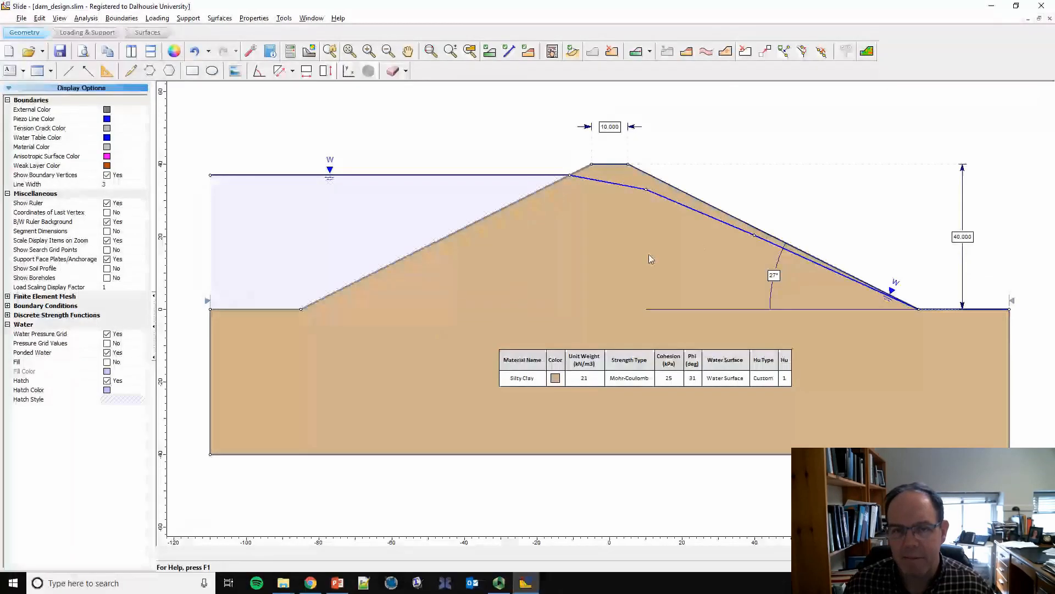
Step: Move the upstream slope limit to the point where the reservoir water level meets the dam's upstream face
click(161, 37)
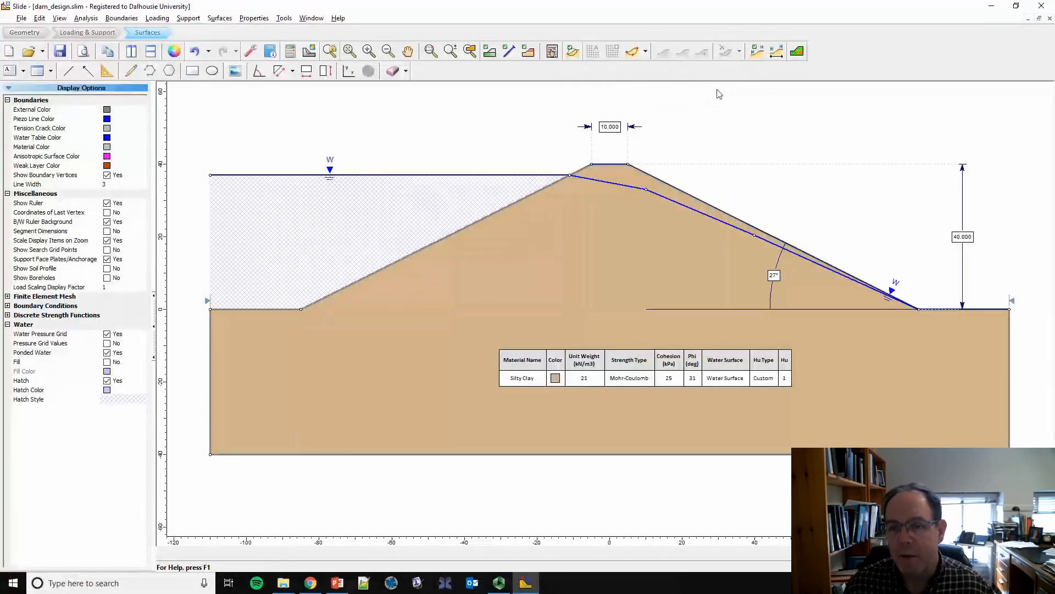
click(775, 55)
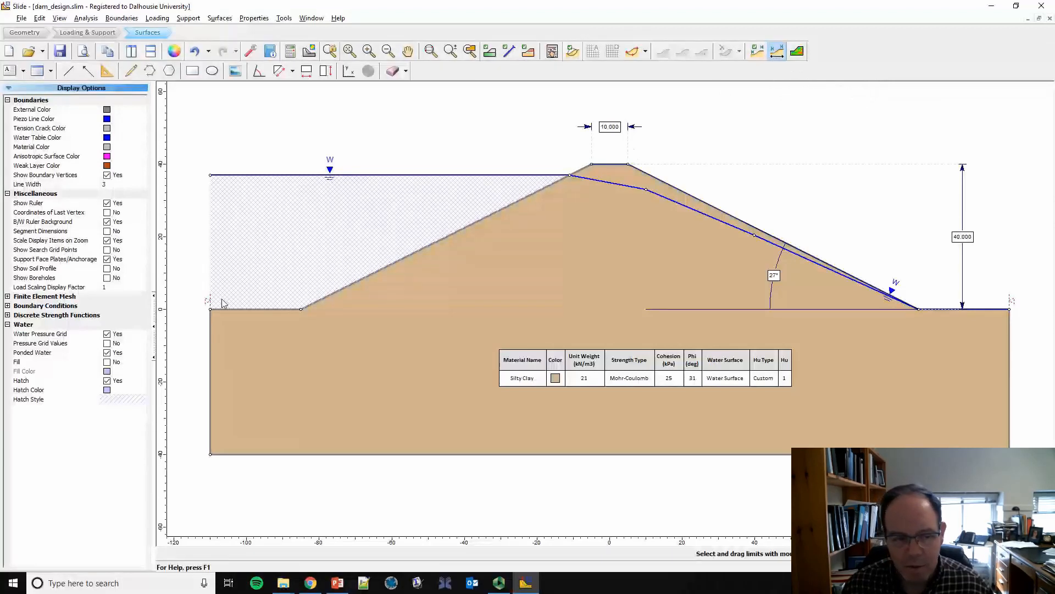
mouse_move(216, 303)
mouse_down()
mouse_move(375, 263)
mouse_move(483, 207)
mouse_move(634, 166)
mouse_move(578, 171)
mouse_up()
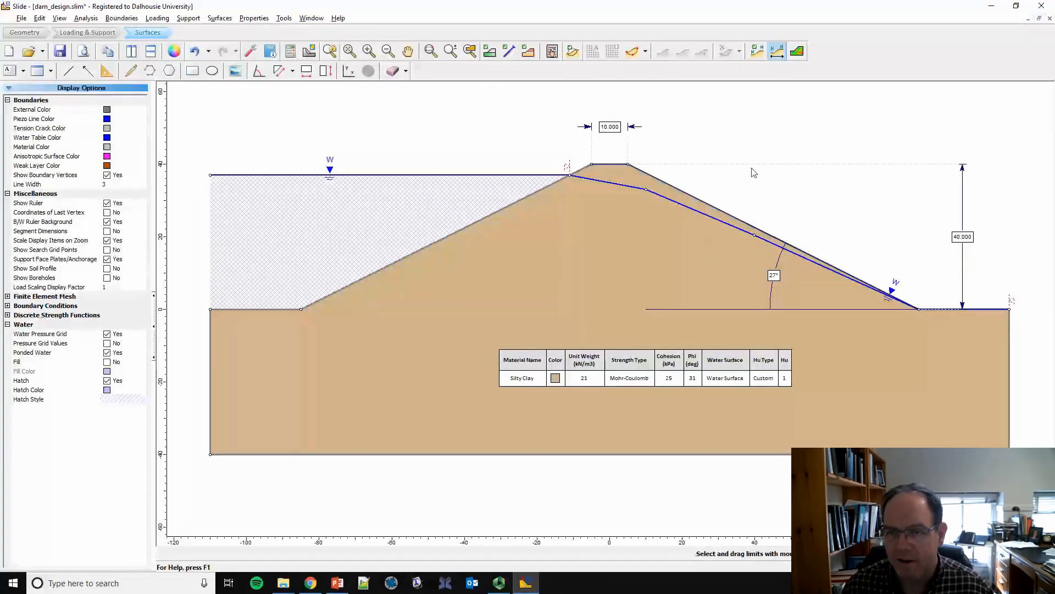
key(Escape)
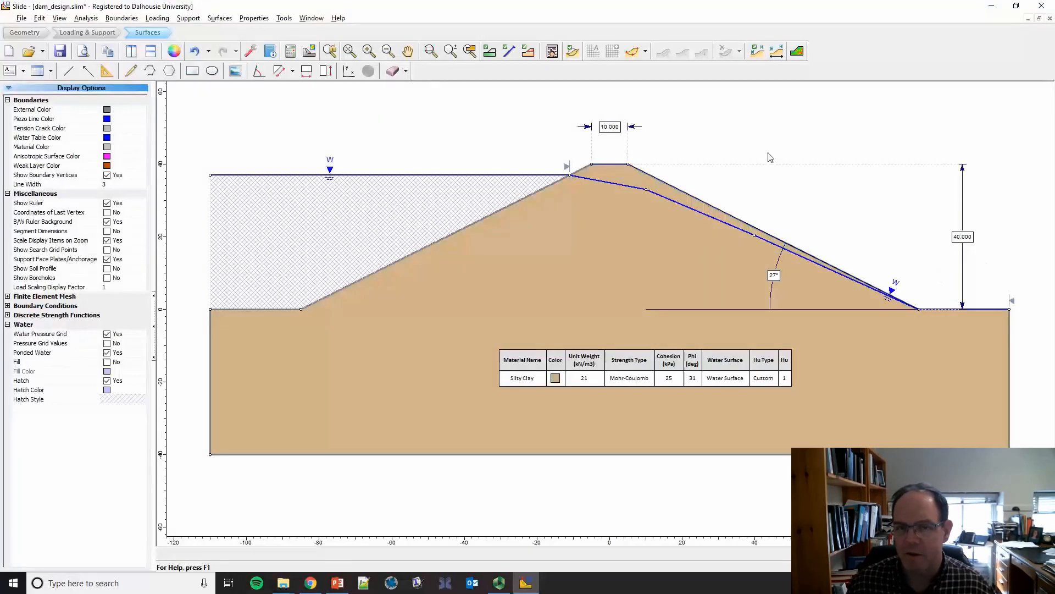
Step: Add a three-point circular failure surface from the downstream crest vertex through the dam body to the downstream toe
click(645, 55)
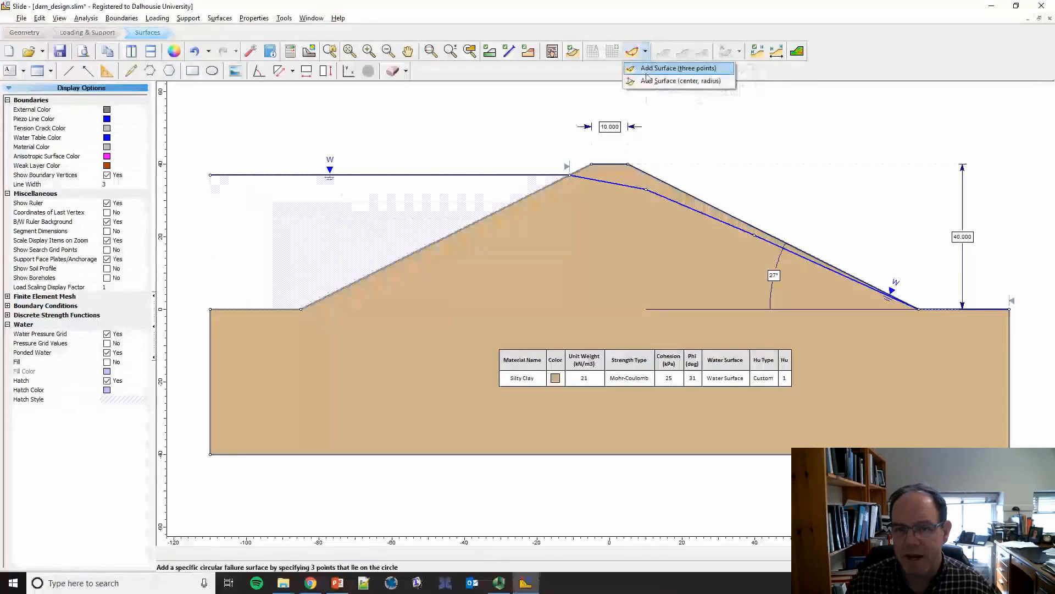
click(644, 72)
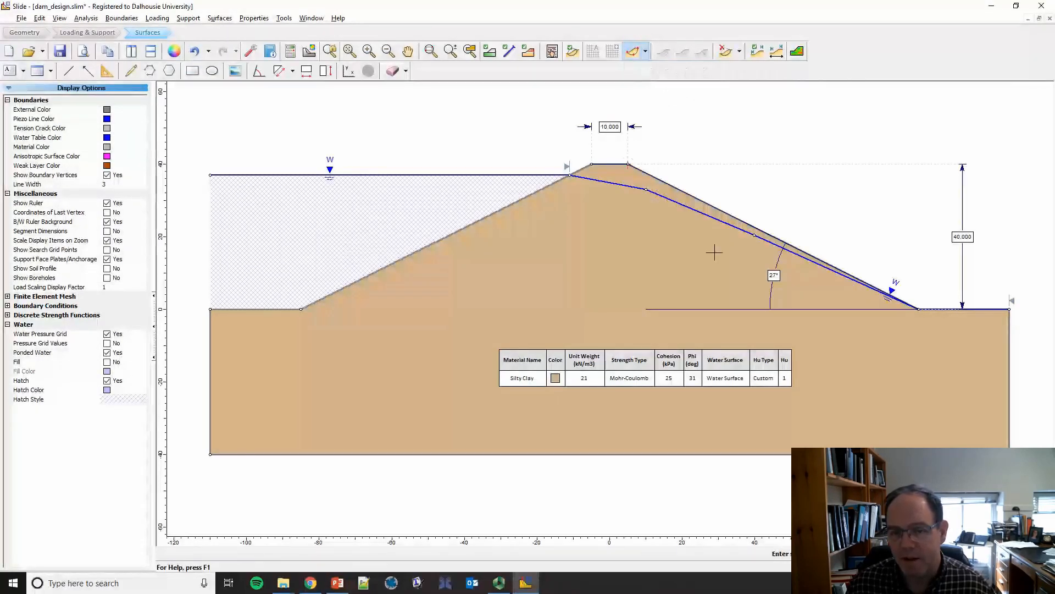
click(747, 267)
click(918, 309)
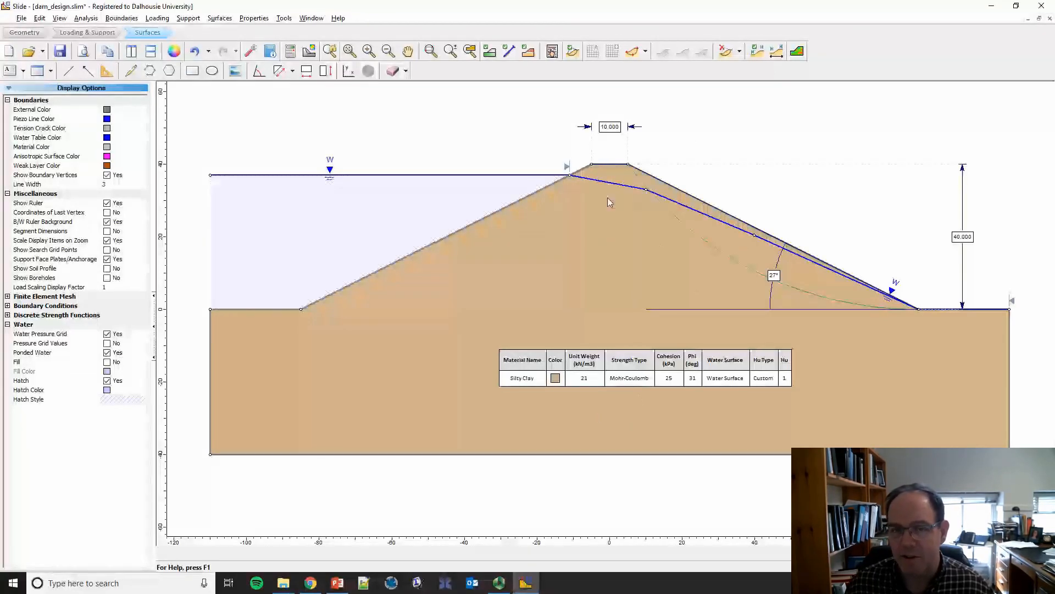
Step: Keep Auto Refine Search as the search method for circular surfaces, and save the project
click(571, 53)
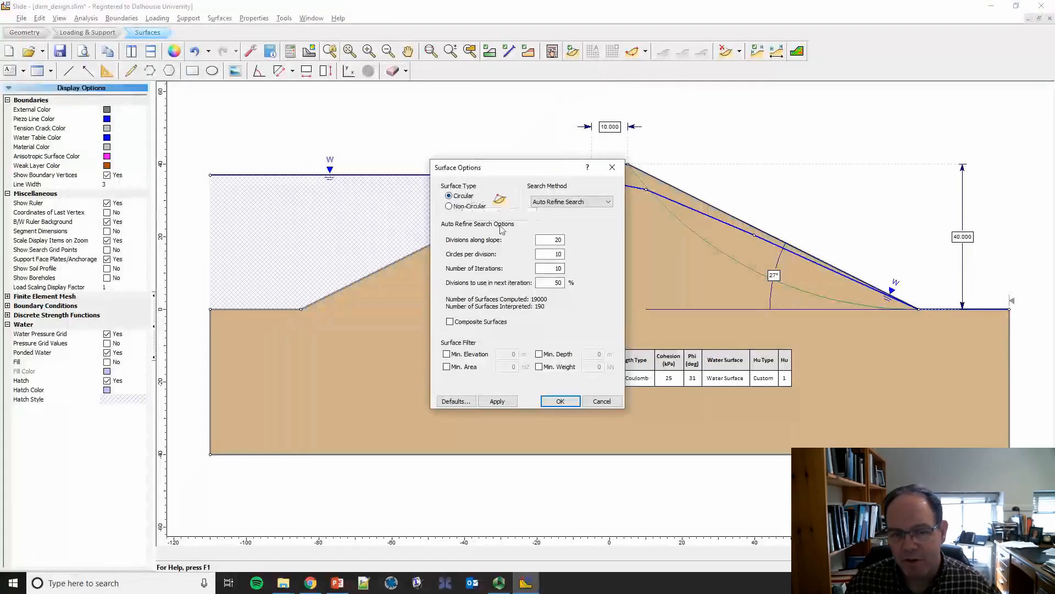
click(582, 202)
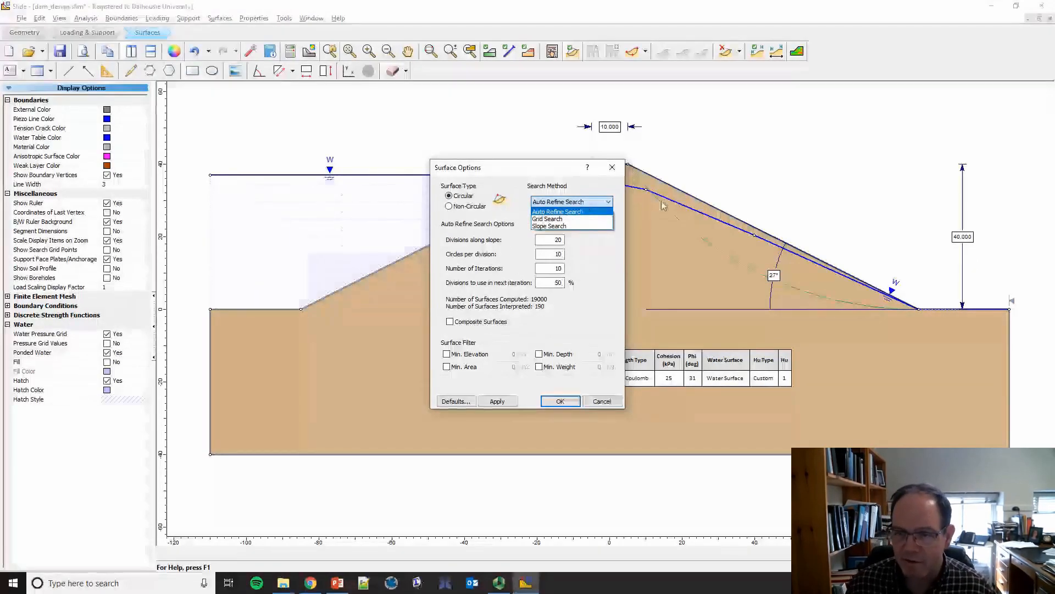
click(575, 211)
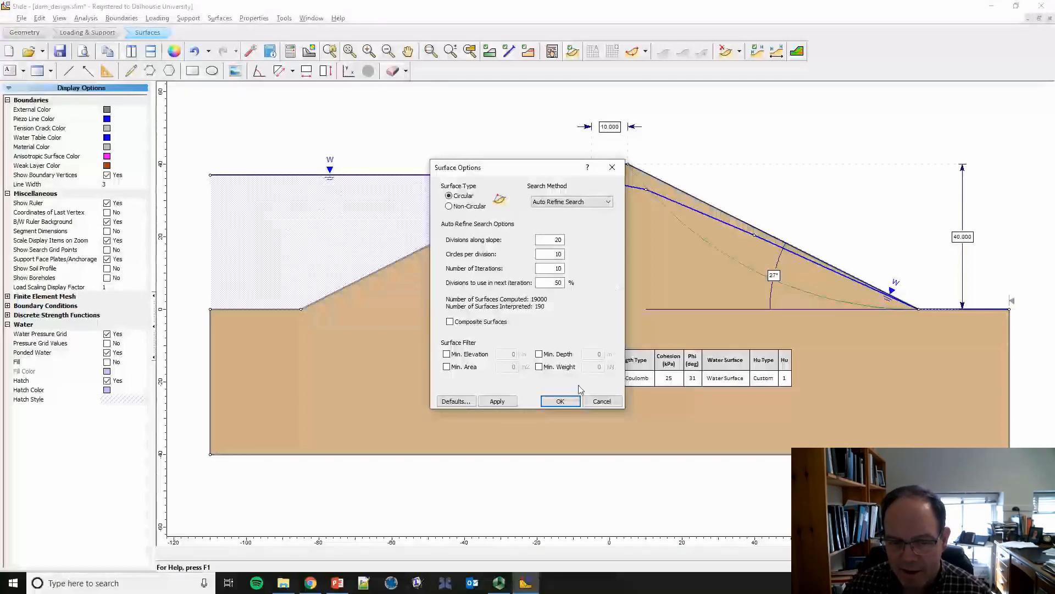
click(561, 400)
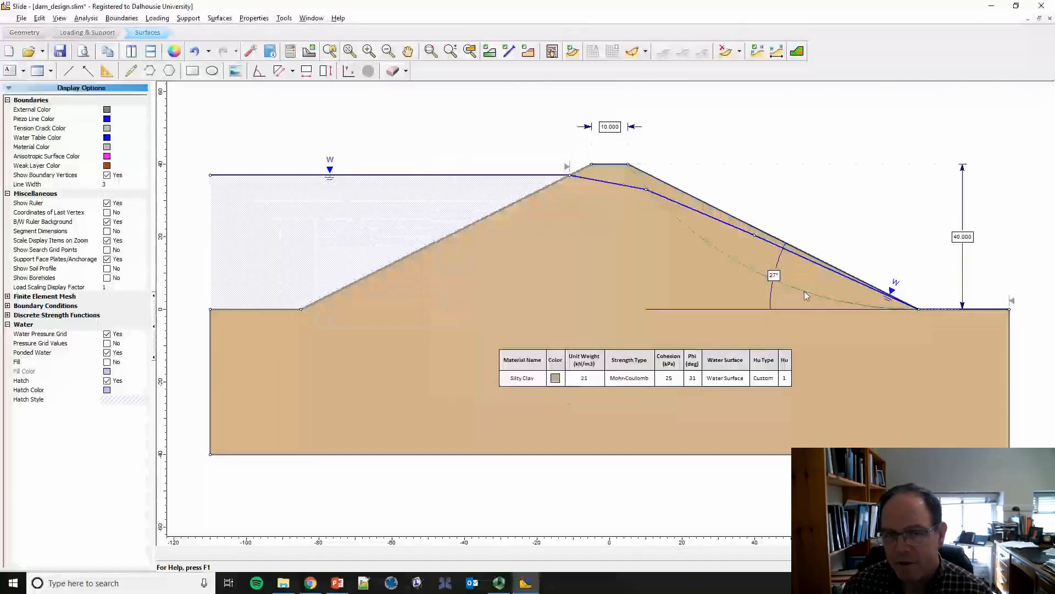
click(56, 55)
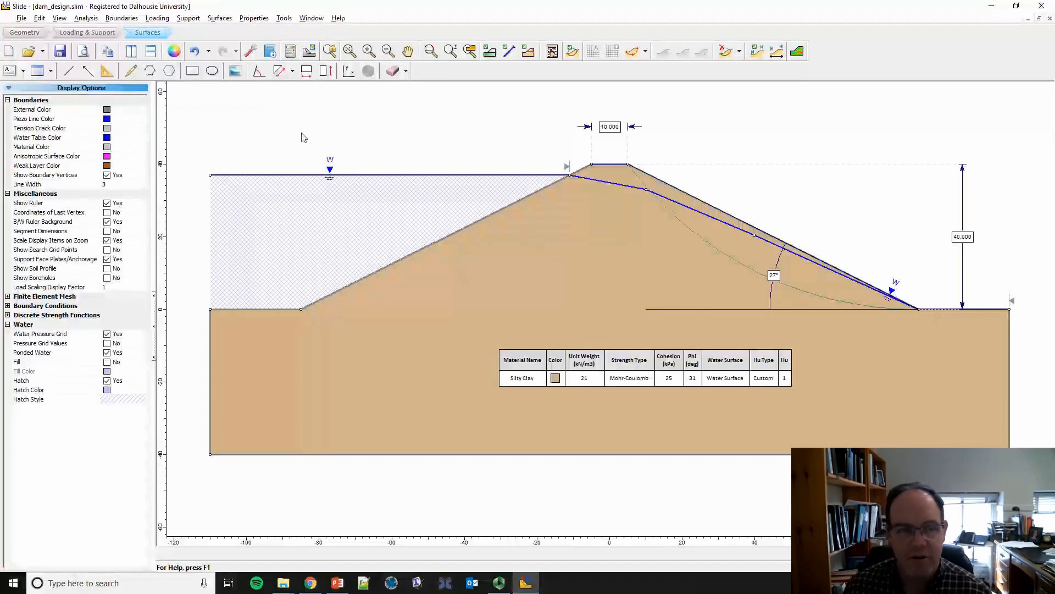
Step: Compute the slope stability analysis and open the model's results in Slide Interpret
click(294, 55)
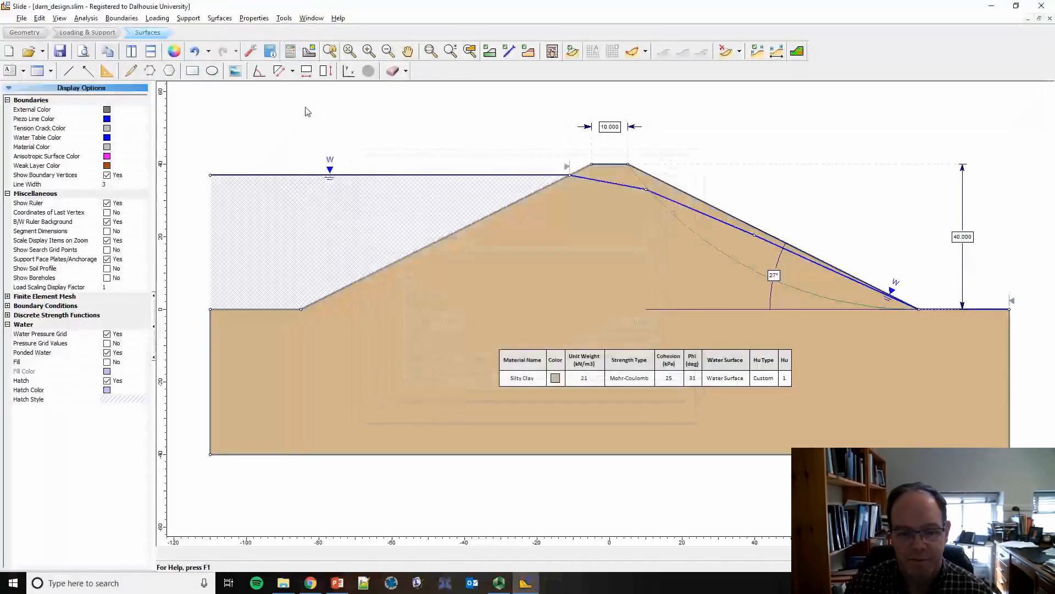
click(310, 55)
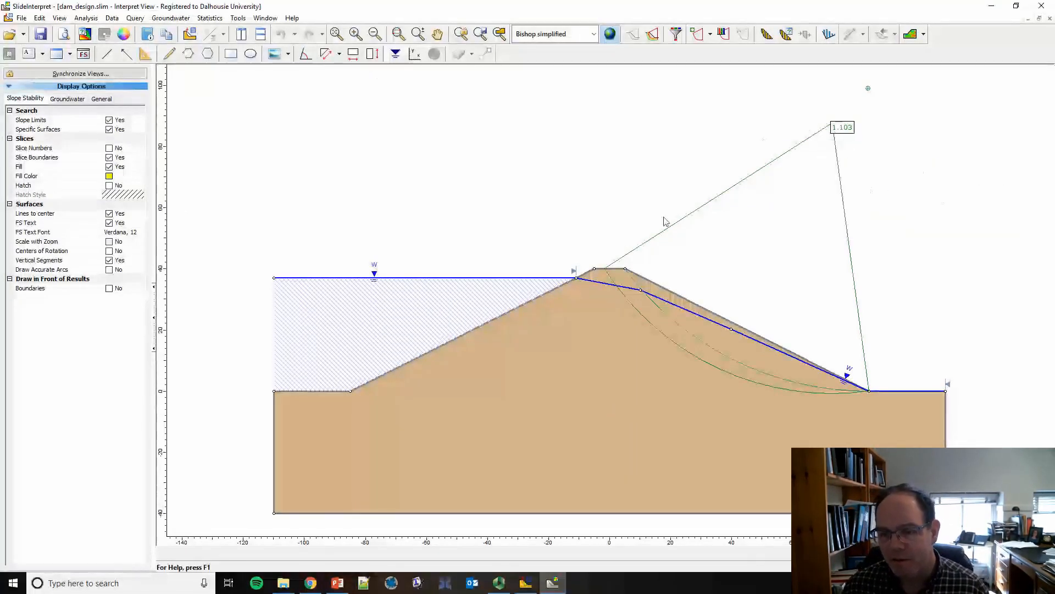
mouse_move(761, 387)
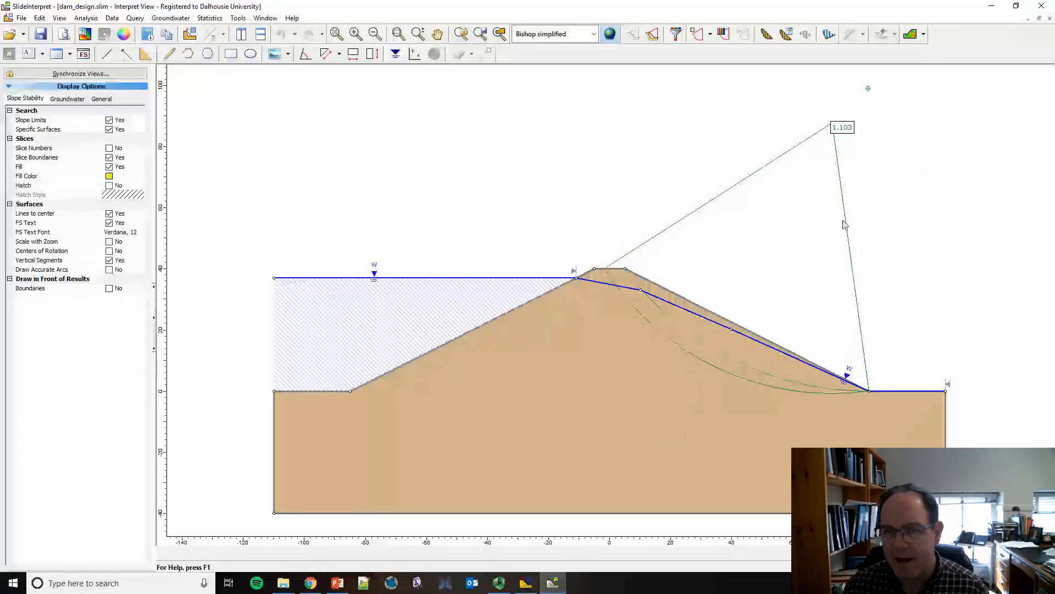
Step: View the Spencer method's result, and switch the displayed analysis method to GLE / Morgenstern-Price
click(595, 35)
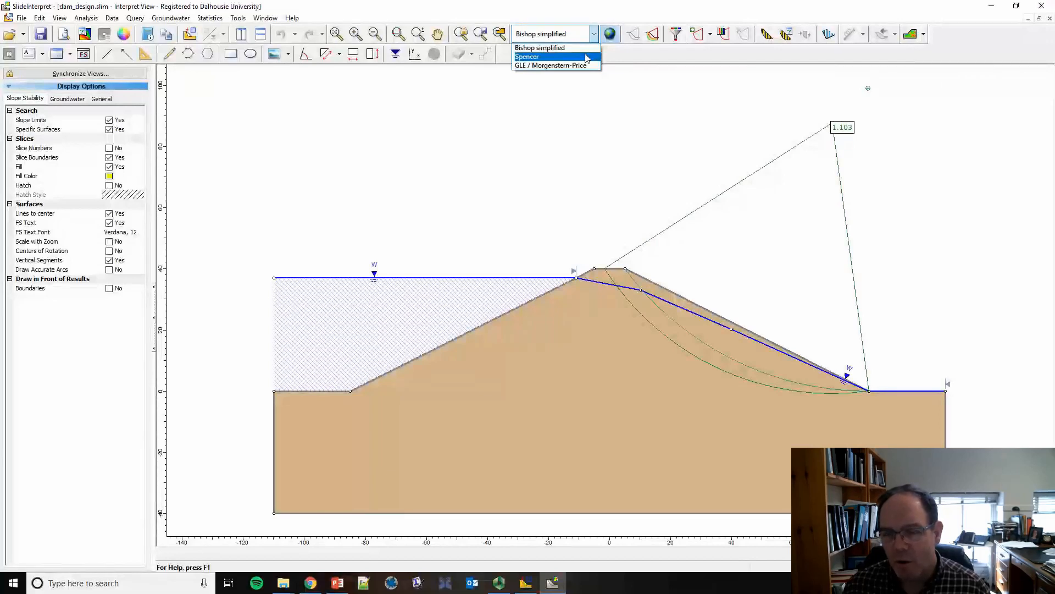
click(587, 58)
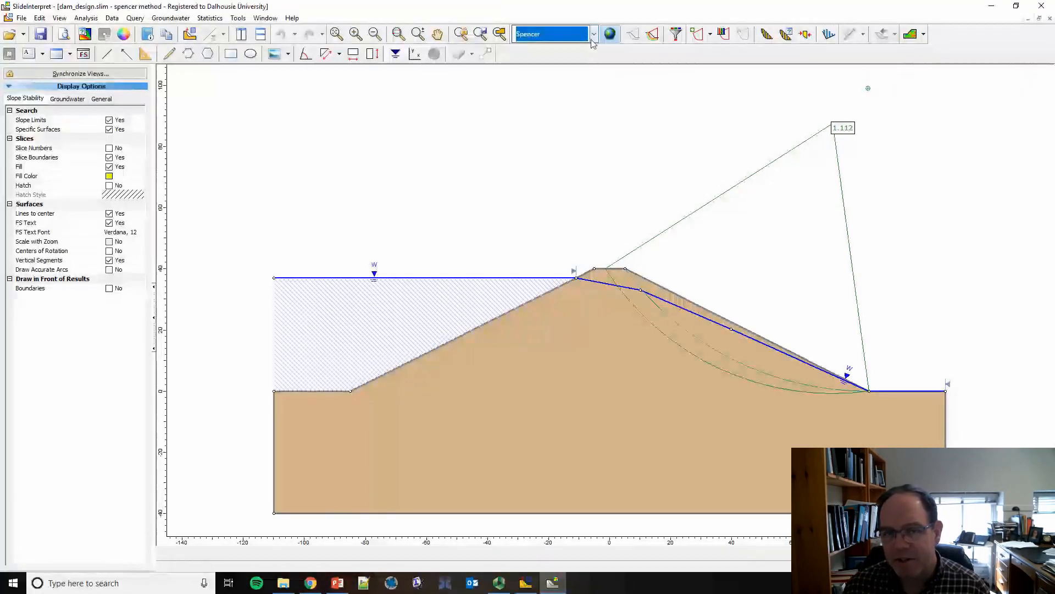
click(594, 34)
click(584, 66)
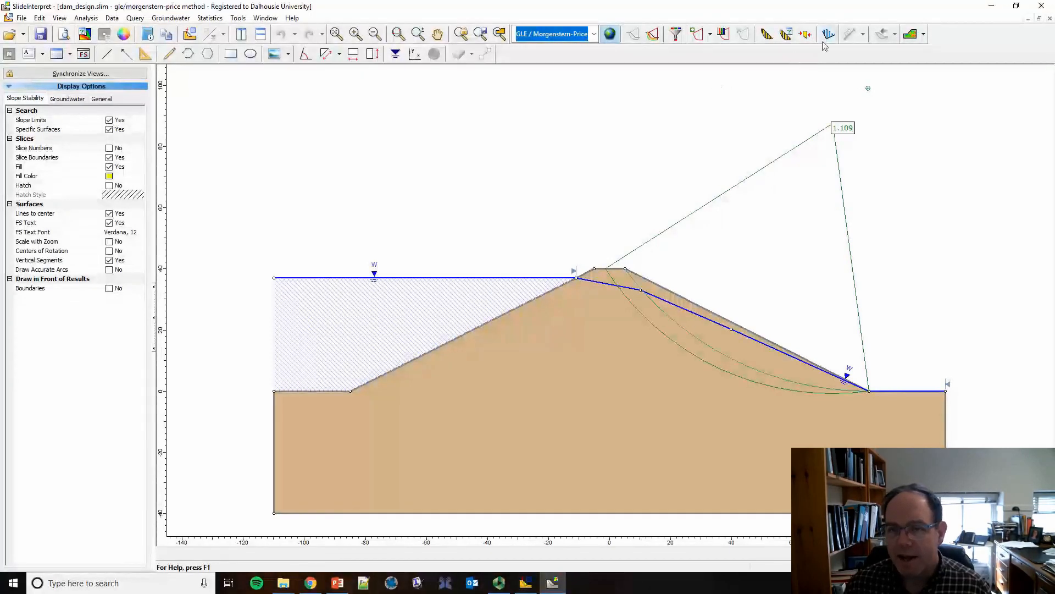
Step: Show the slices of the critical slip surface
click(767, 35)
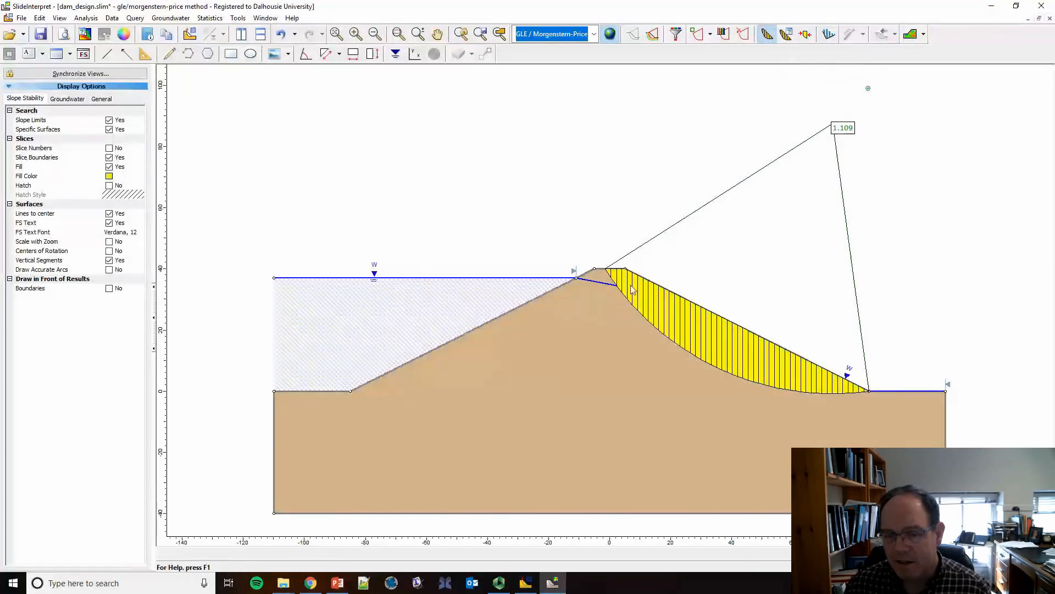
mouse_move(659, 308)
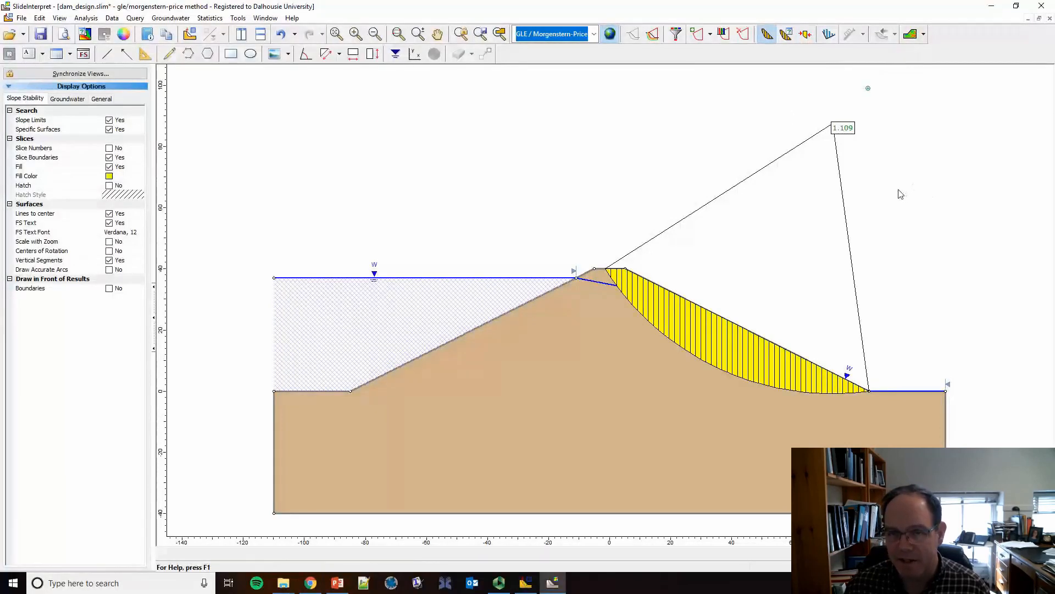
Step: Display all generated slip surfaces with the slices hidden, and examine the safety factors and the critical surface's data
click(654, 35)
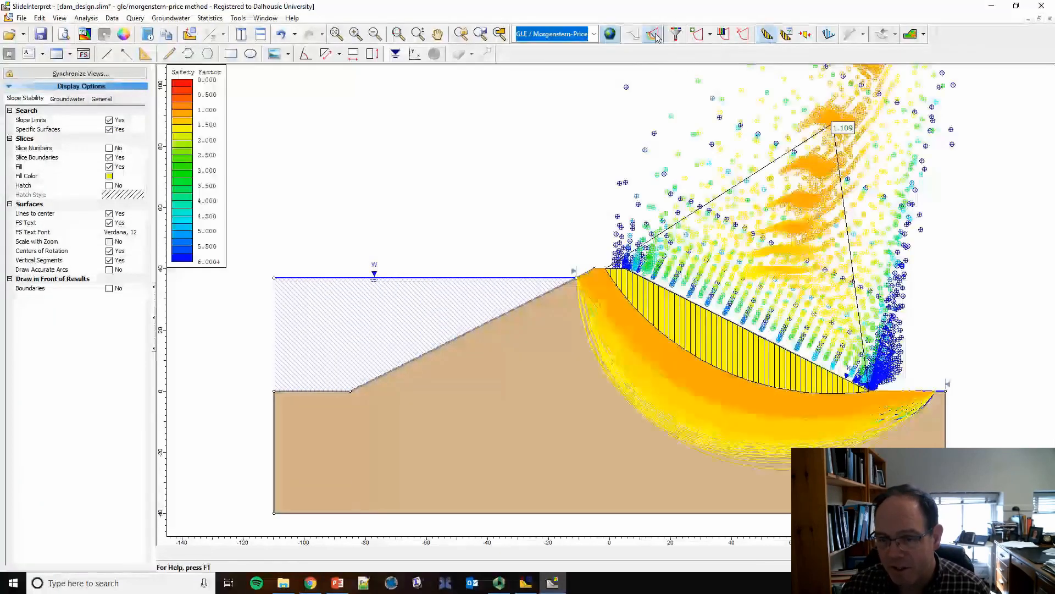
click(767, 35)
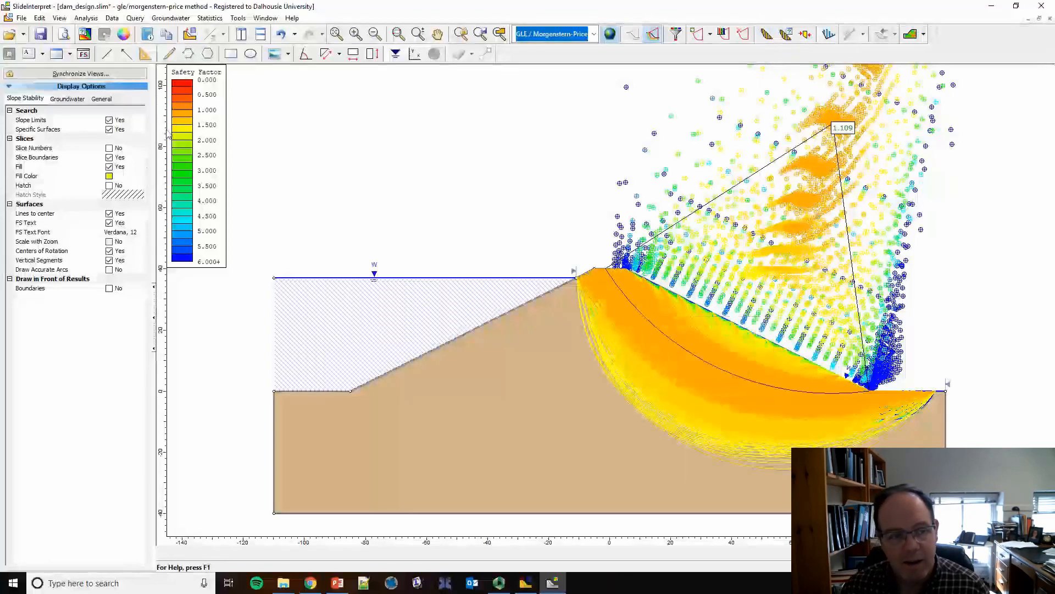
mouse_move(614, 296)
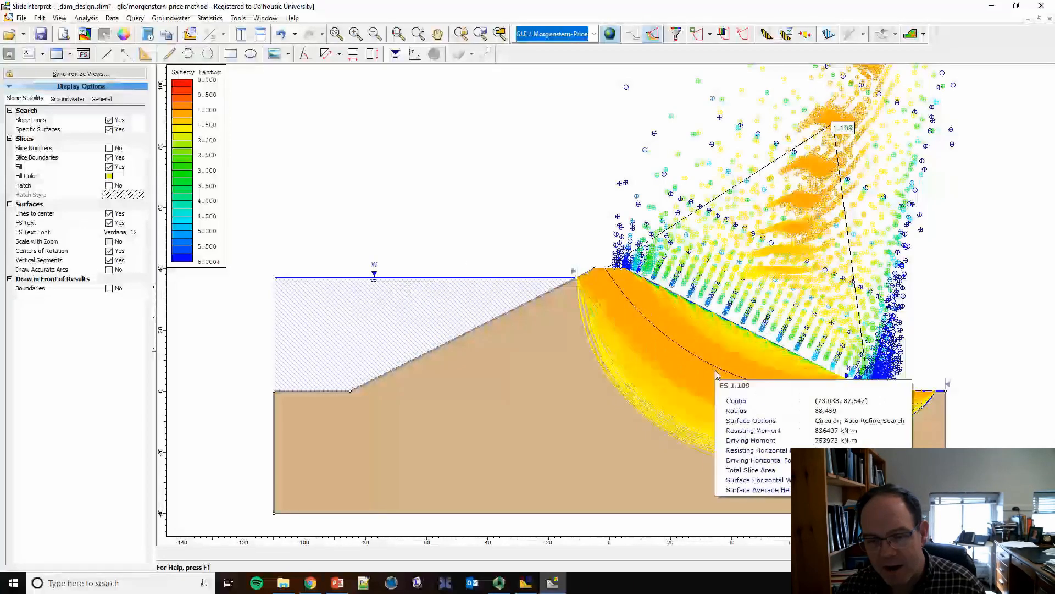
mouse_move(819, 399)
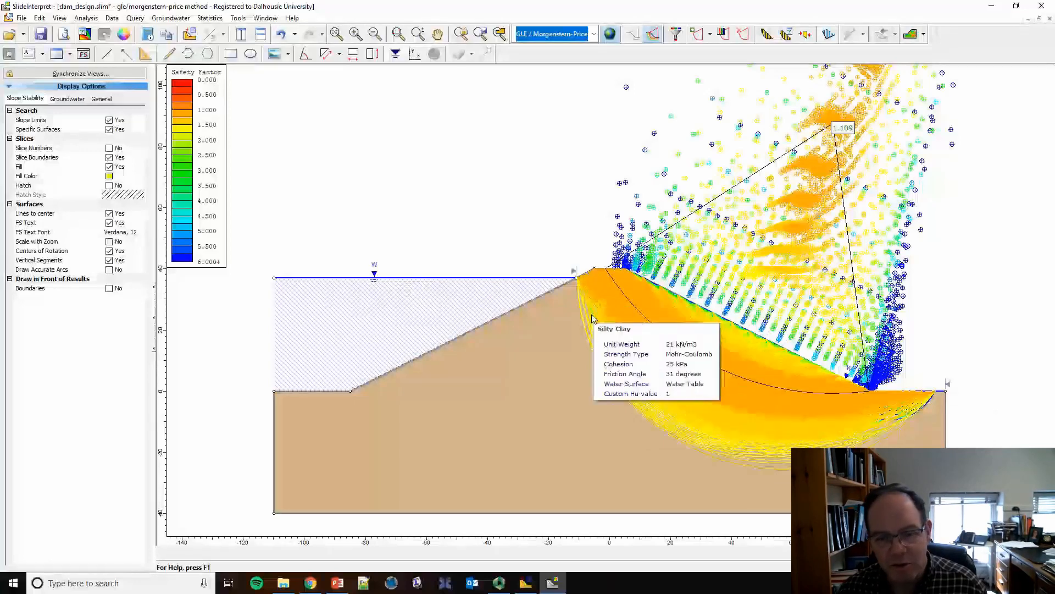
mouse_move(698, 316)
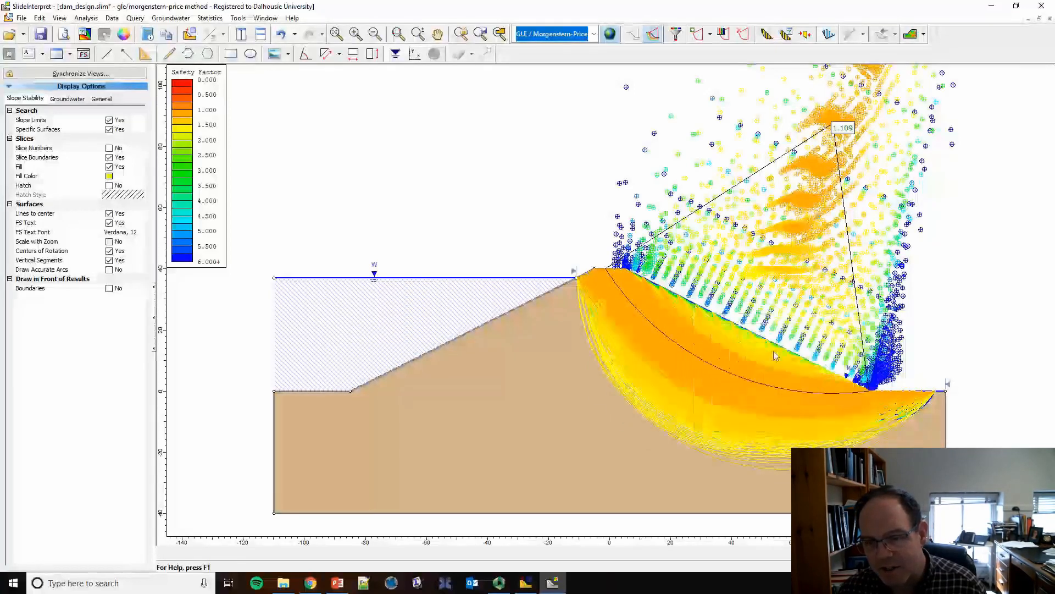
mouse_move(767, 355)
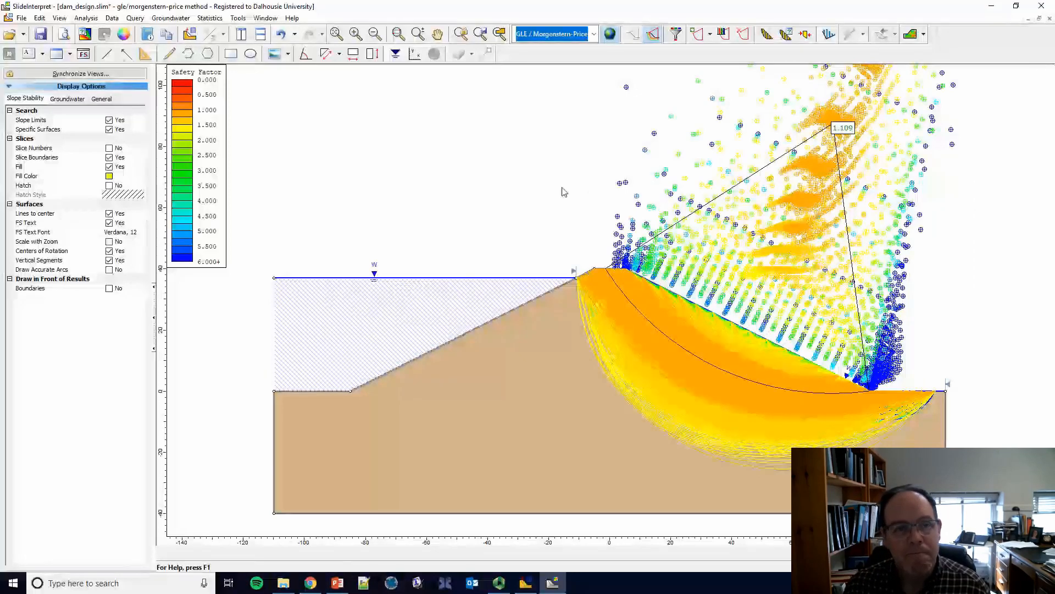
Step: Hide all the generated slip surfaces and show the critical surface's slices again
click(652, 34)
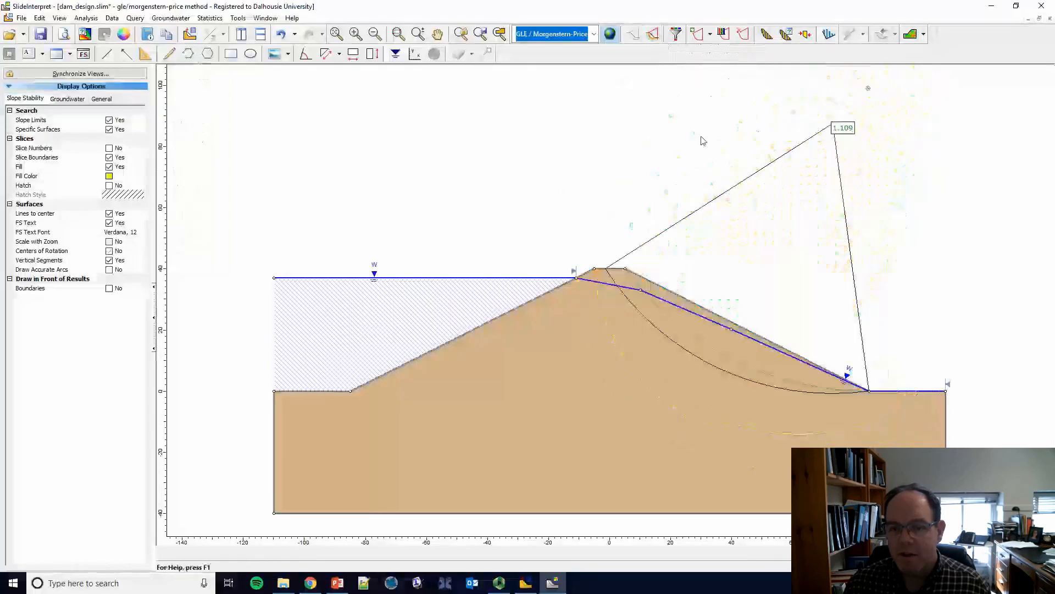
click(767, 35)
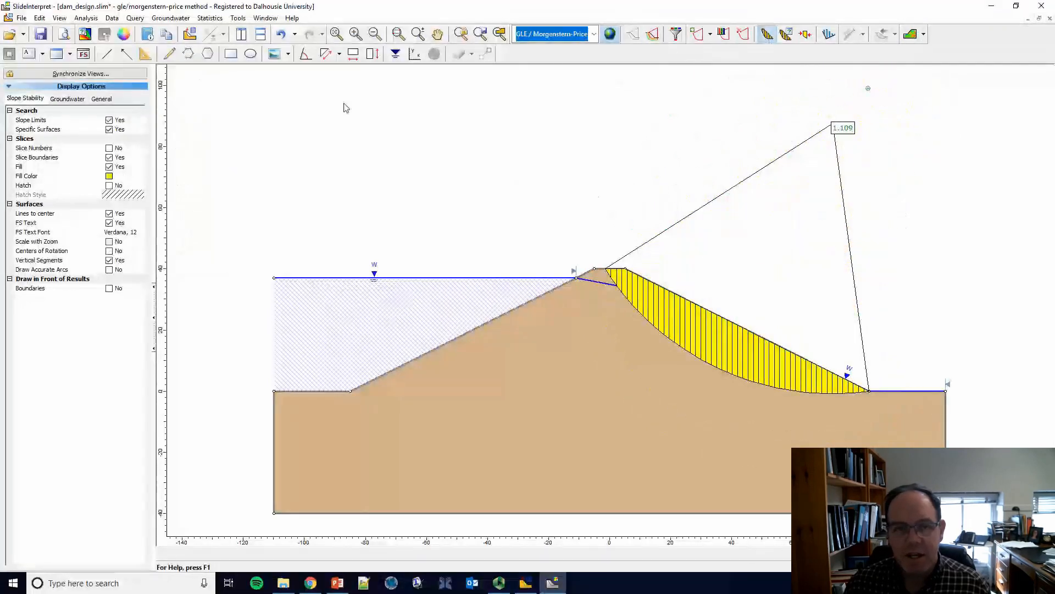
Step: Add an angle dimension at the downstream toe between the slope face and a horizontal line in the results view
click(307, 55)
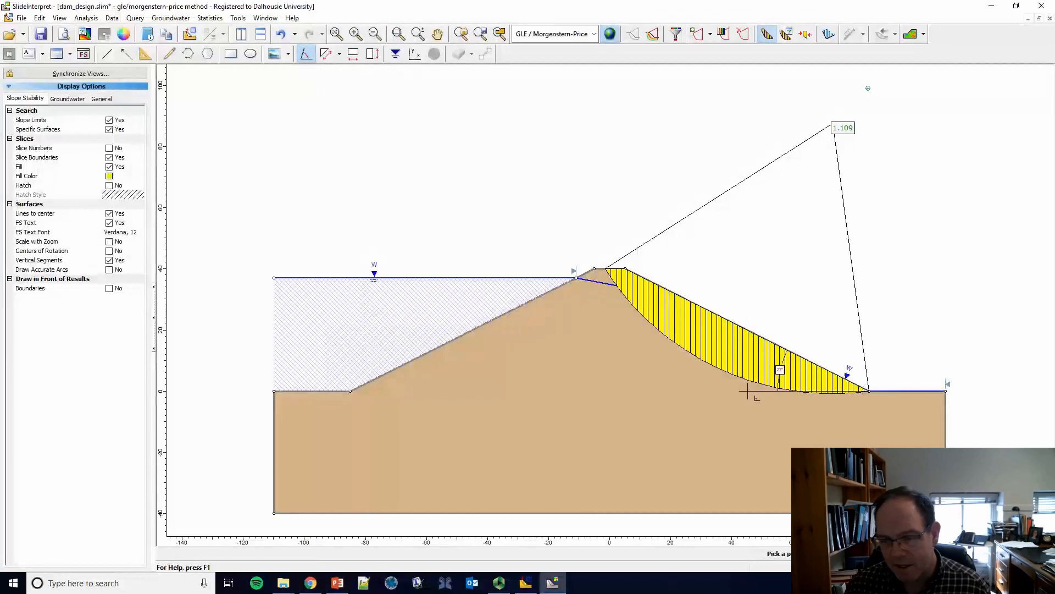
key(Escape)
mouse_move(536, 318)
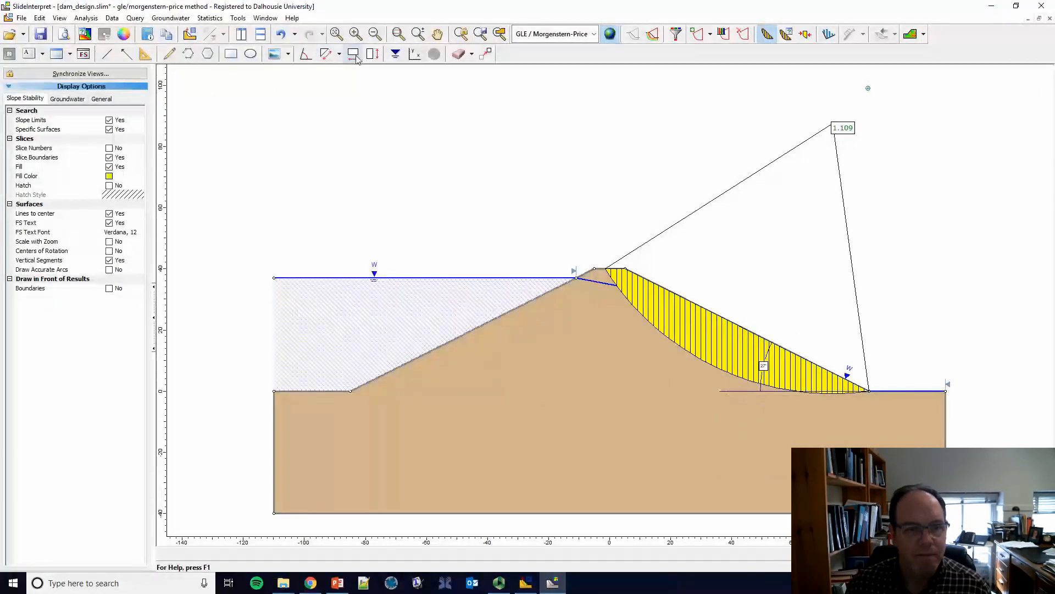
Step: Add a vertical dimension for the dam height from the downstream crest edge to the downstream toe, placed beyond the toe
click(373, 53)
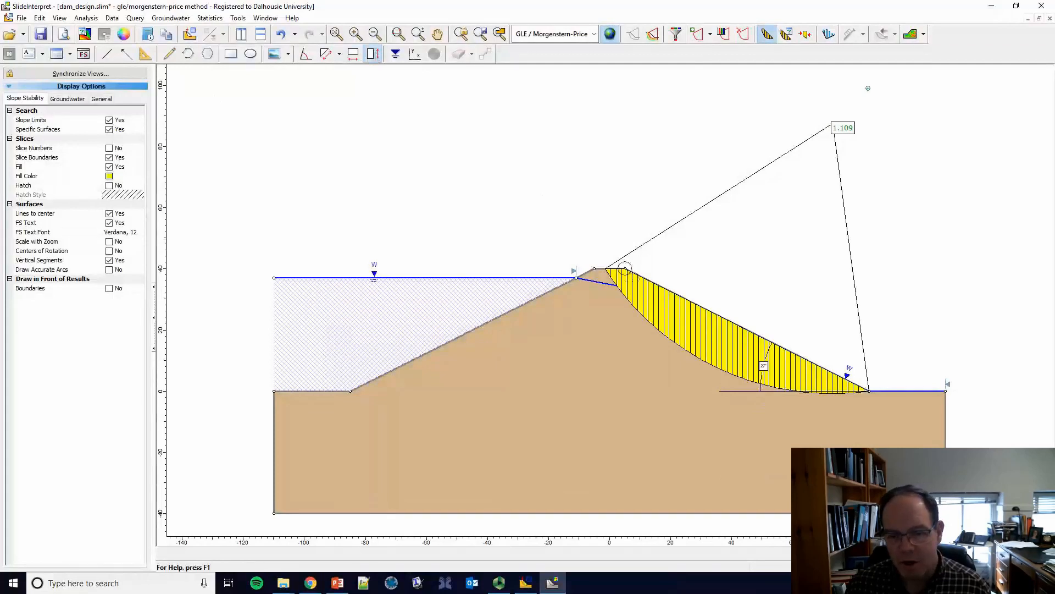
click(625, 268)
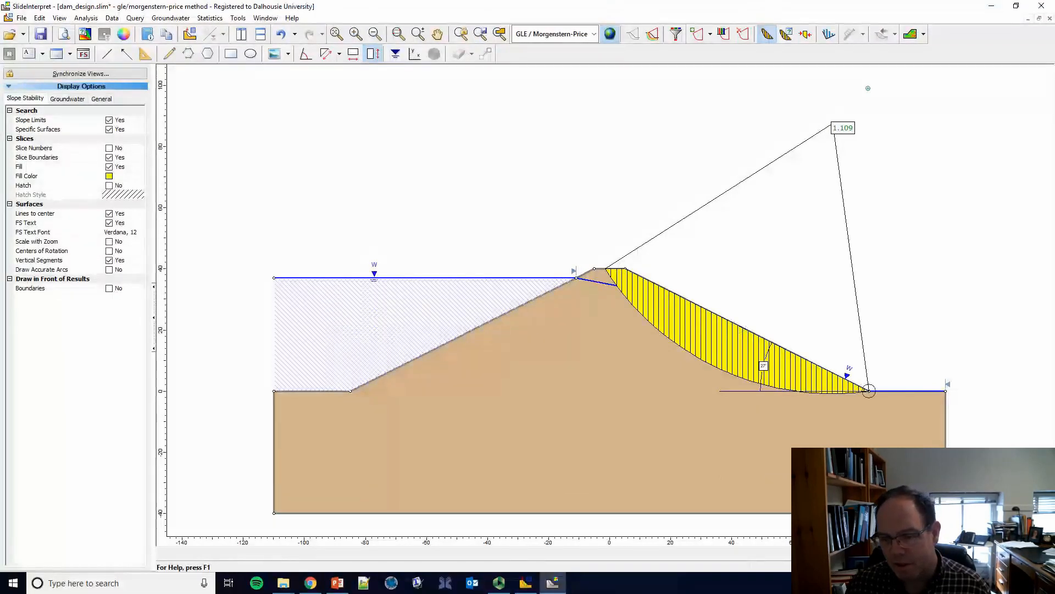
click(869, 391)
click(908, 386)
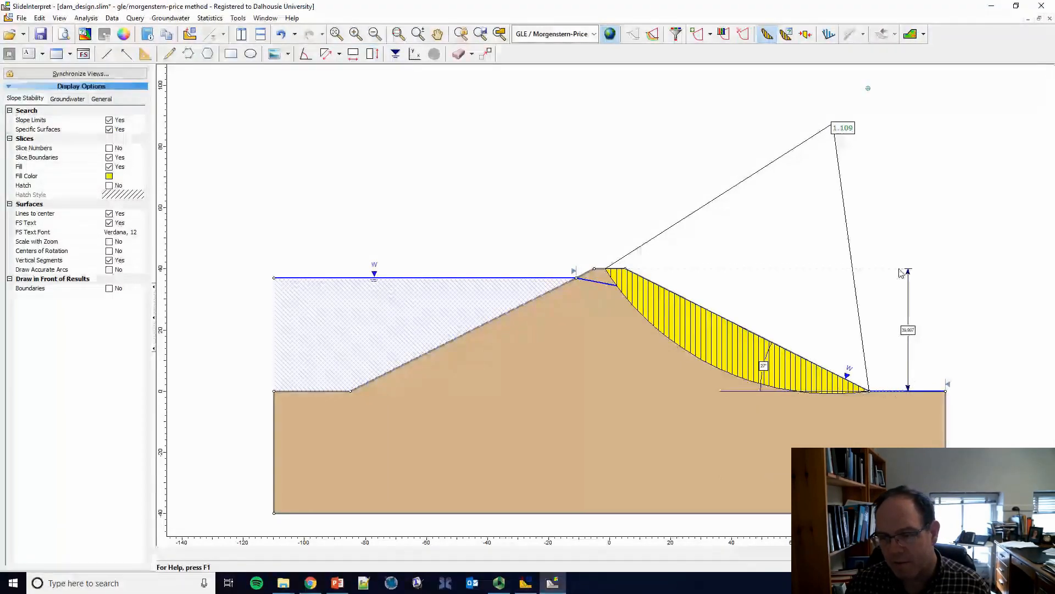
Step: Add a horizontal dimension for the crest width between the two crest edges, placed above the crest
click(354, 53)
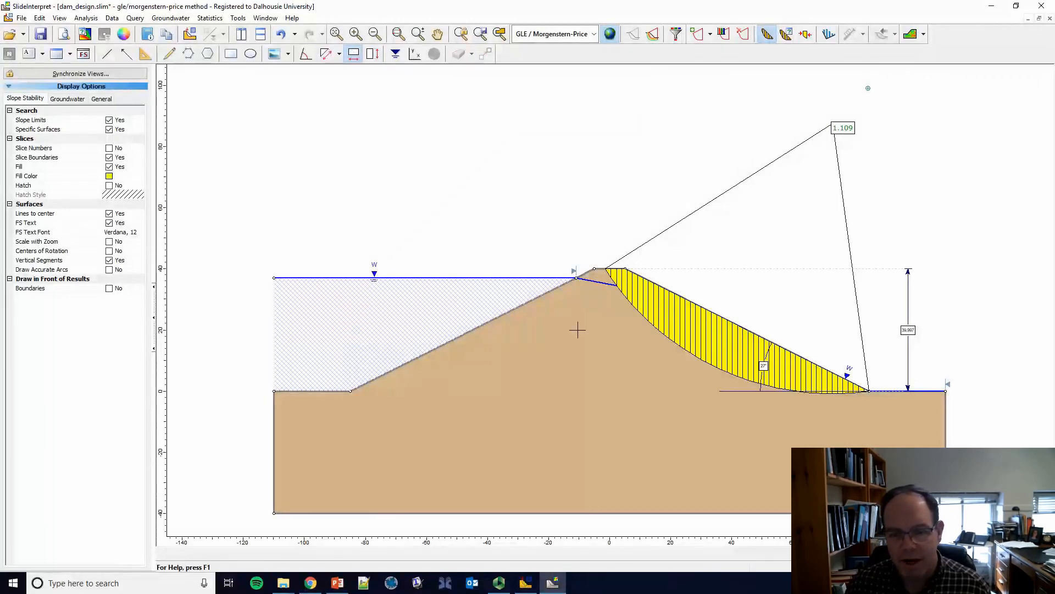
click(595, 268)
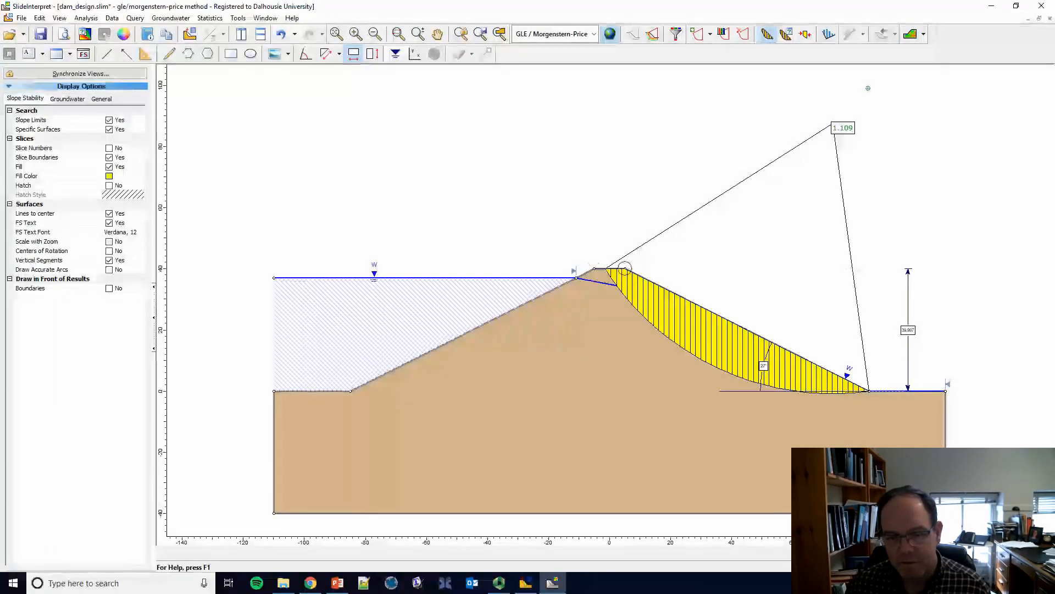
click(625, 268)
click(625, 233)
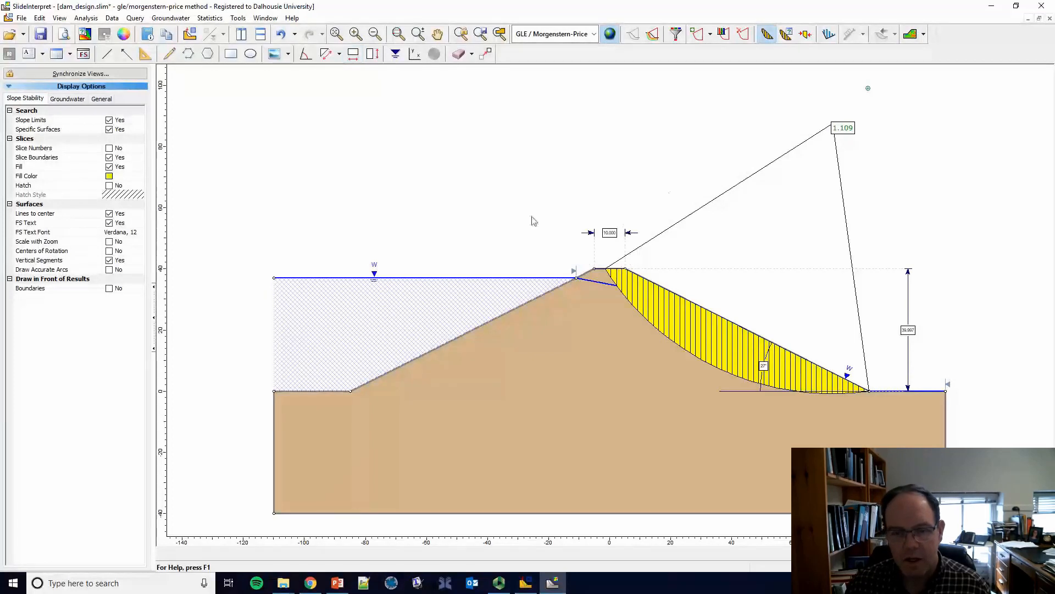
Step: Draw coordinate axes around the downstream slope, from above the upstream side of the crest to beyond the model's downstream edge
click(415, 53)
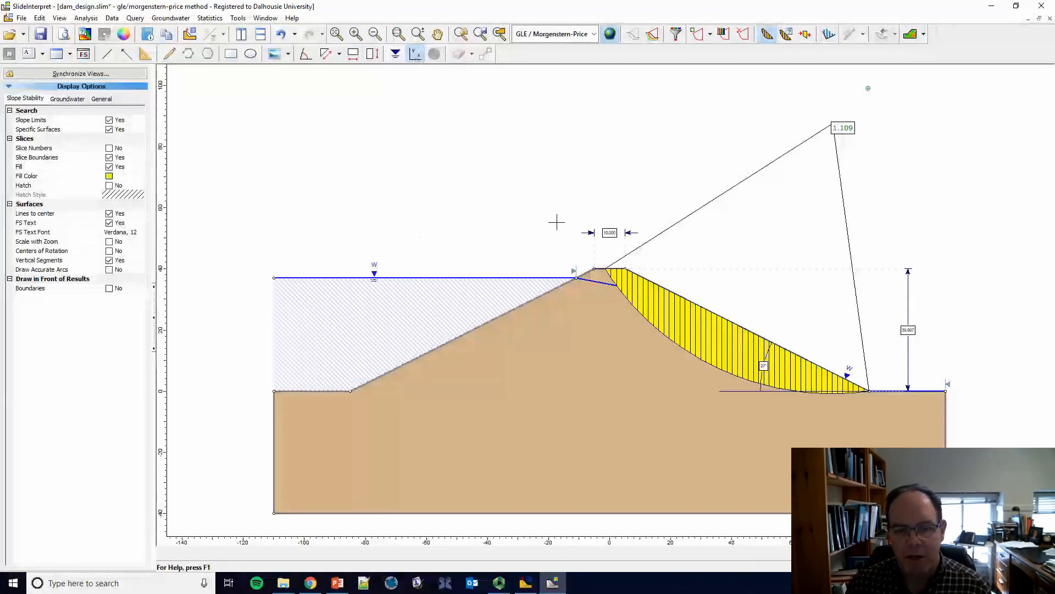
click(565, 178)
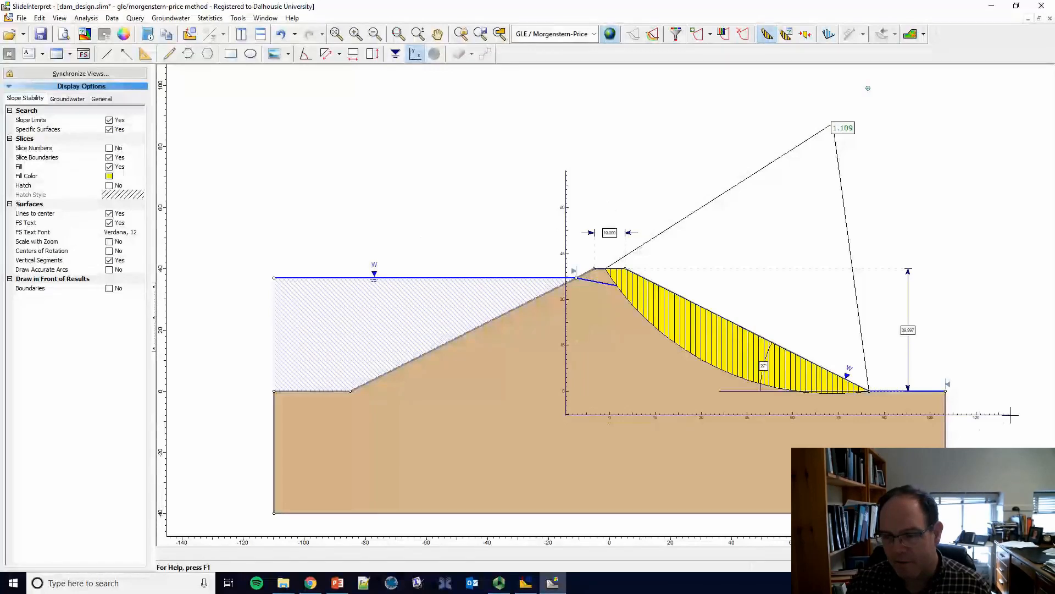
click(1011, 416)
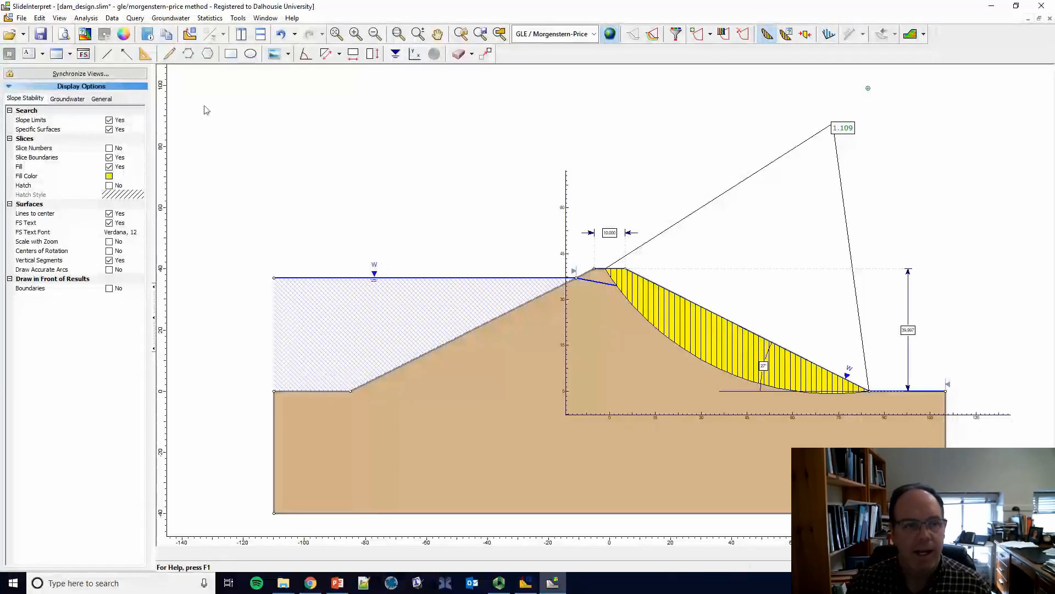
Step: Place a material properties table in the foundation below the dam and a minimum safety factor table beside the critical surface's safety factor label
click(70, 53)
click(70, 75)
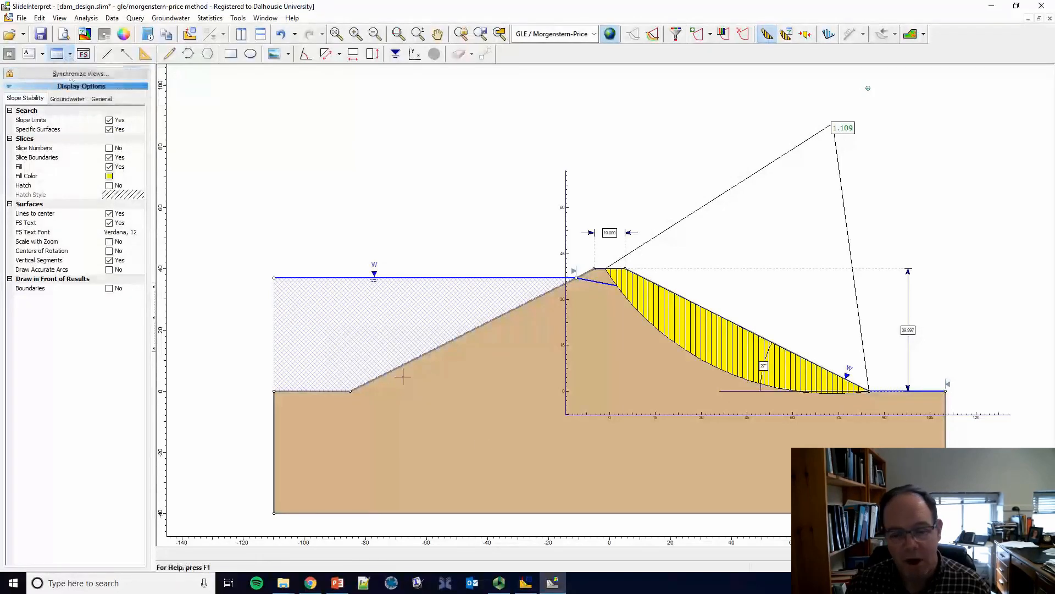
click(594, 447)
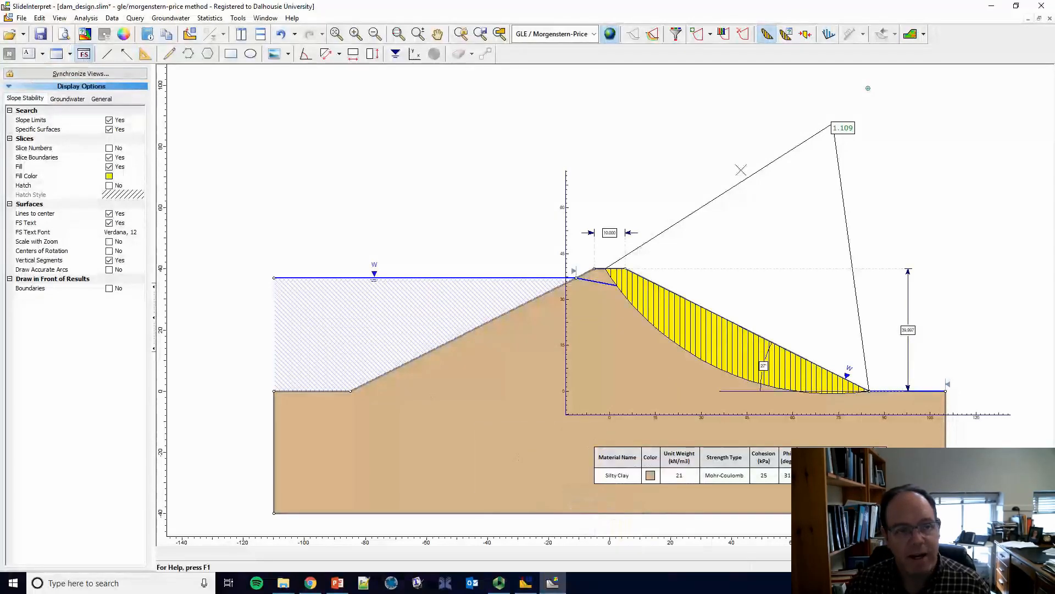
click(874, 129)
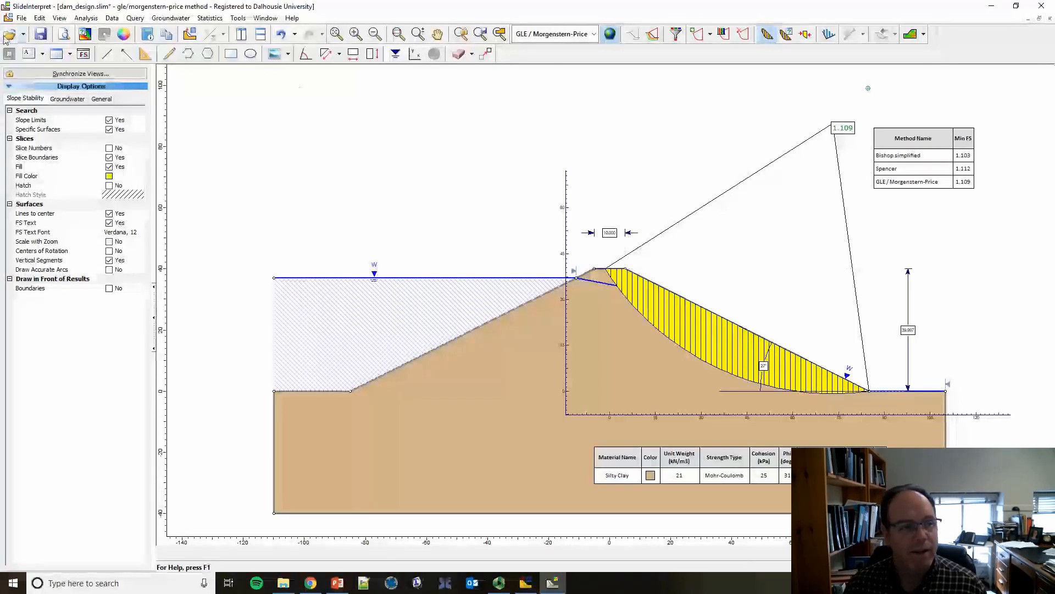
Step: Export the annotated results view as a PNG image named dam_design.png on the Desktop
click(21, 18)
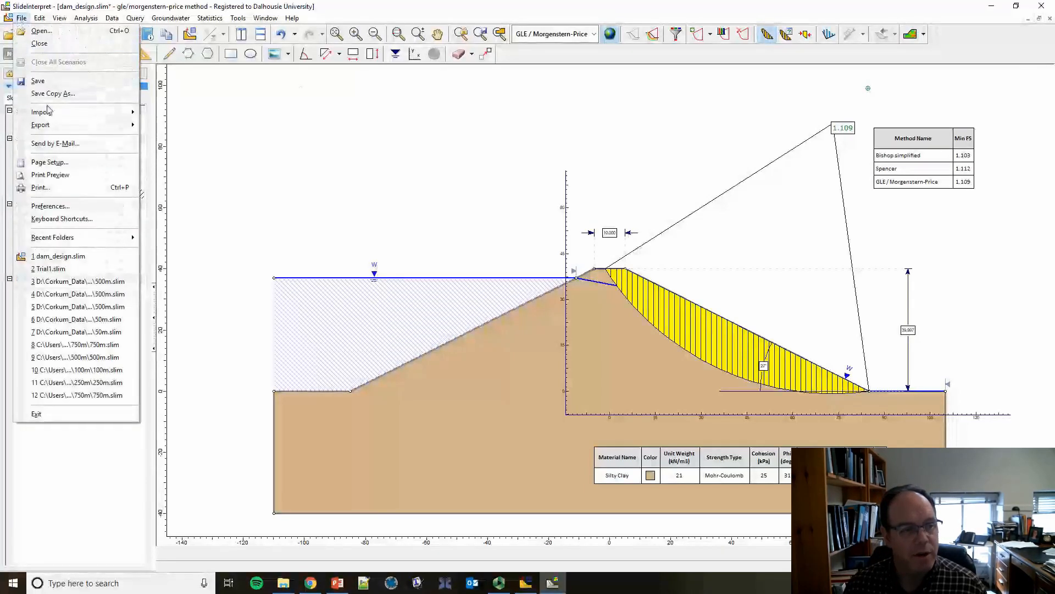
mouse_move(90, 126)
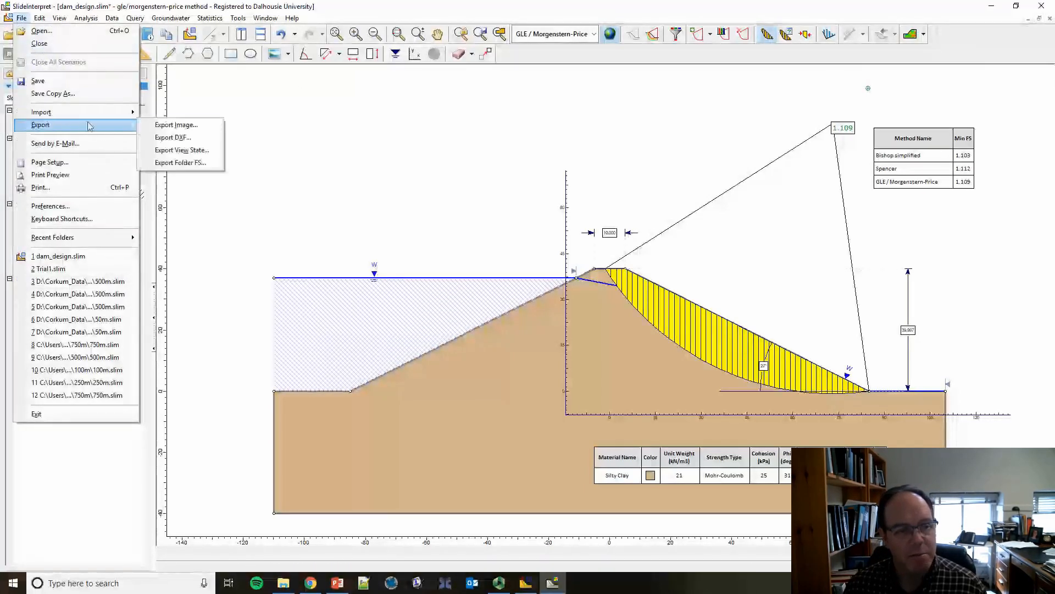
click(181, 125)
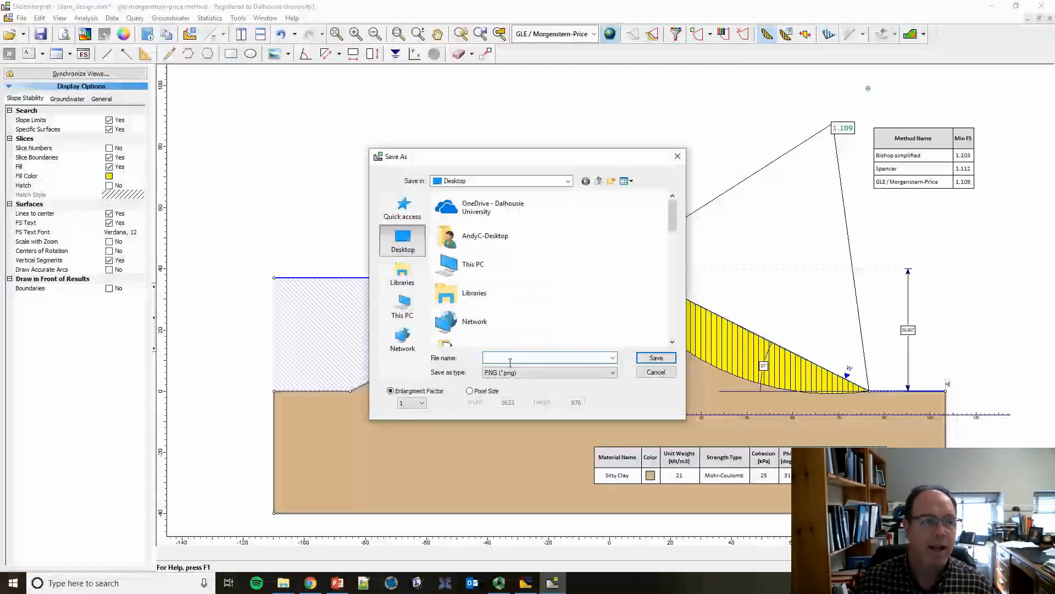
text(dam)
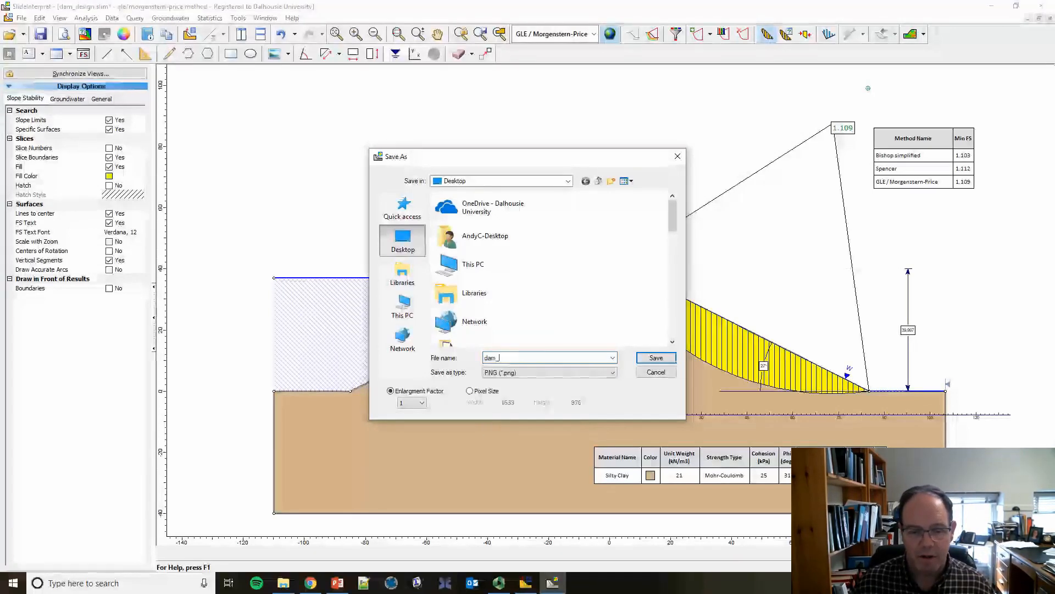
text(_design.png)
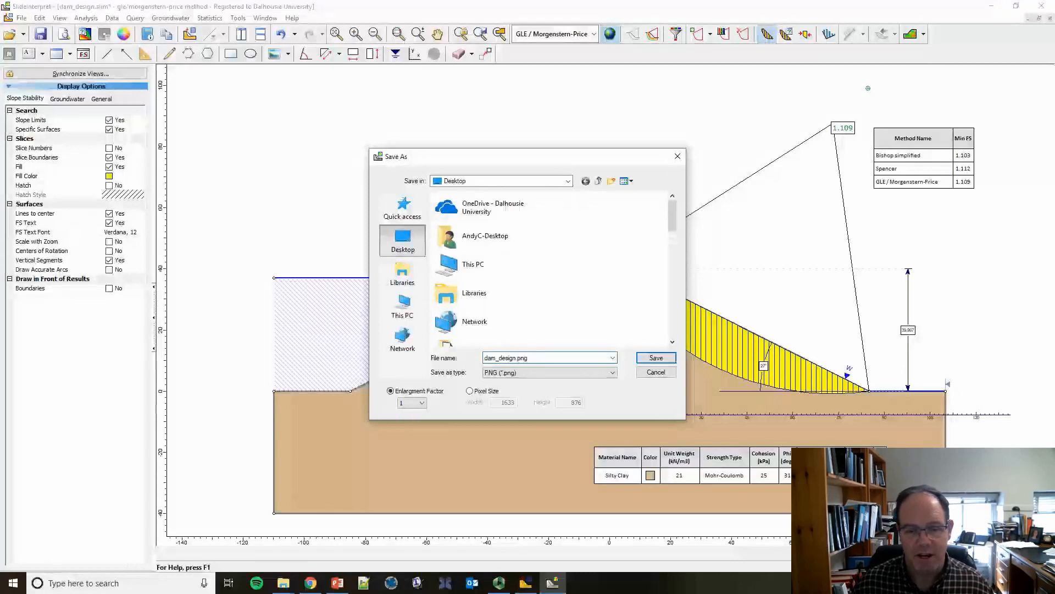
key(Return)
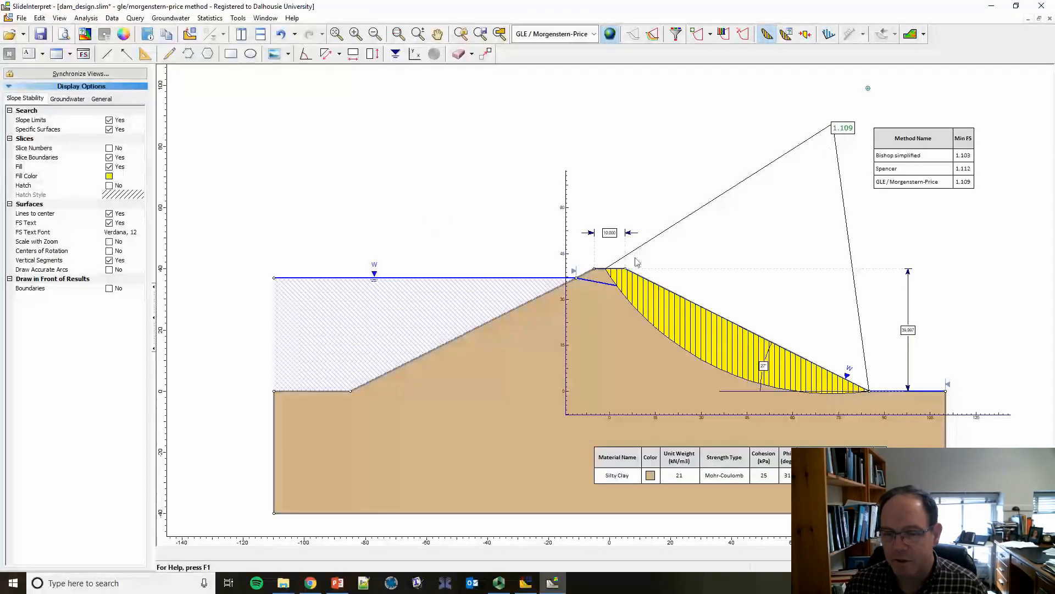
mouse_move(629, 274)
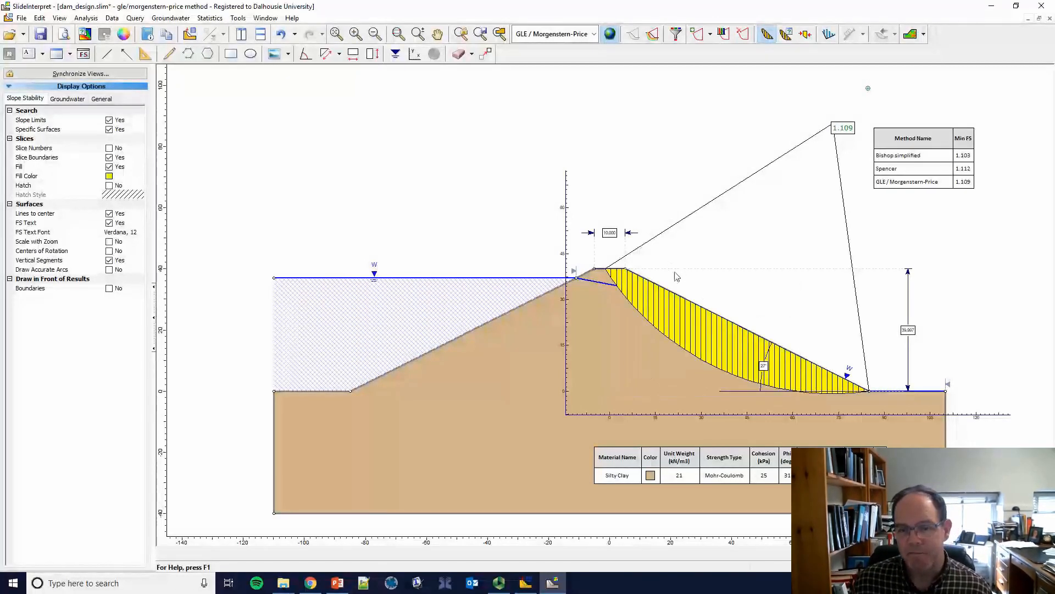
key(alt+Tab)
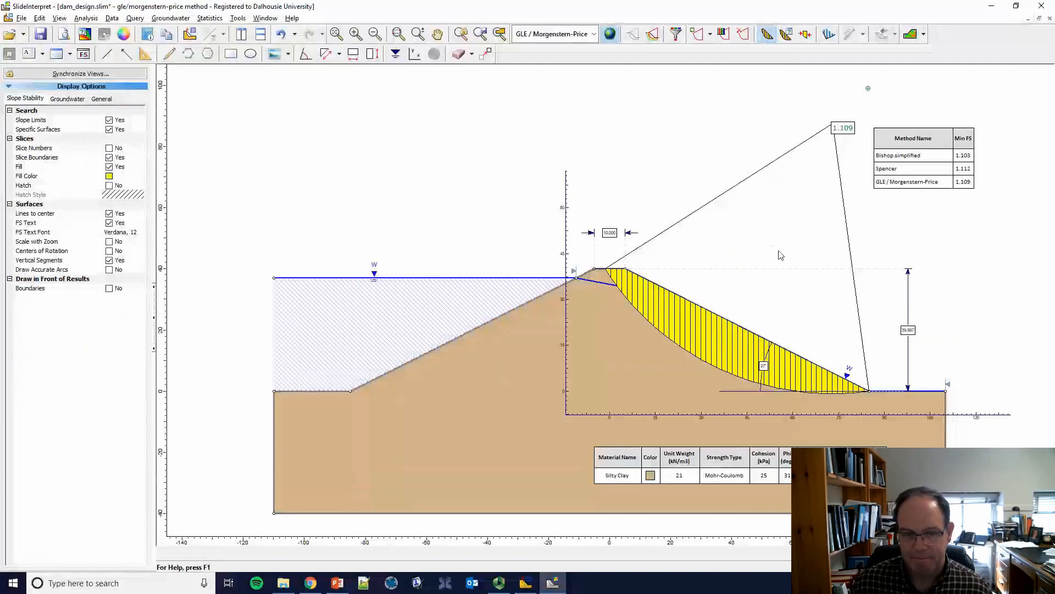
key(alt+Tab)
key(Tab)
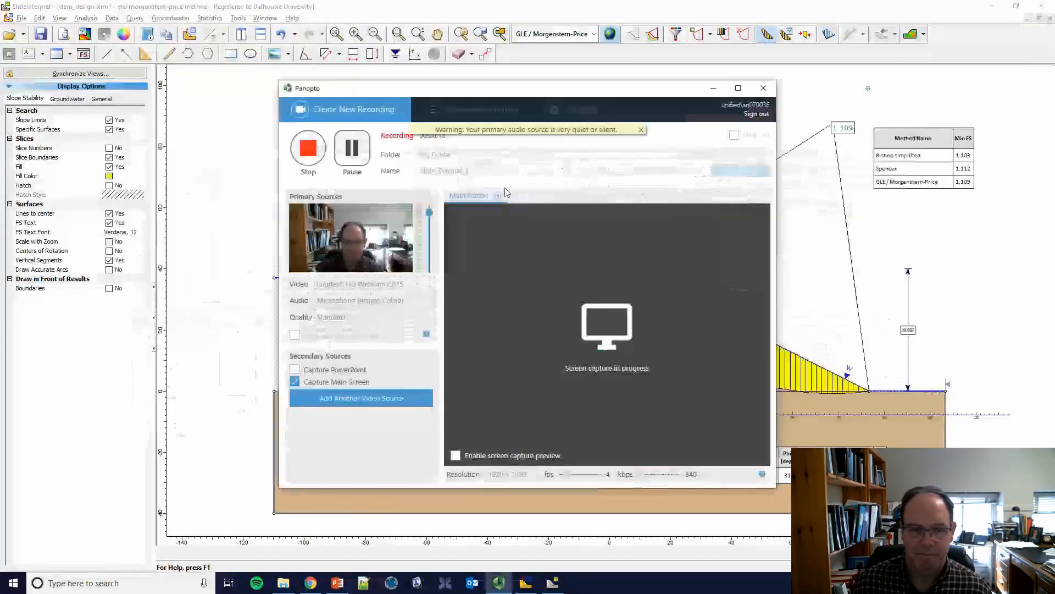